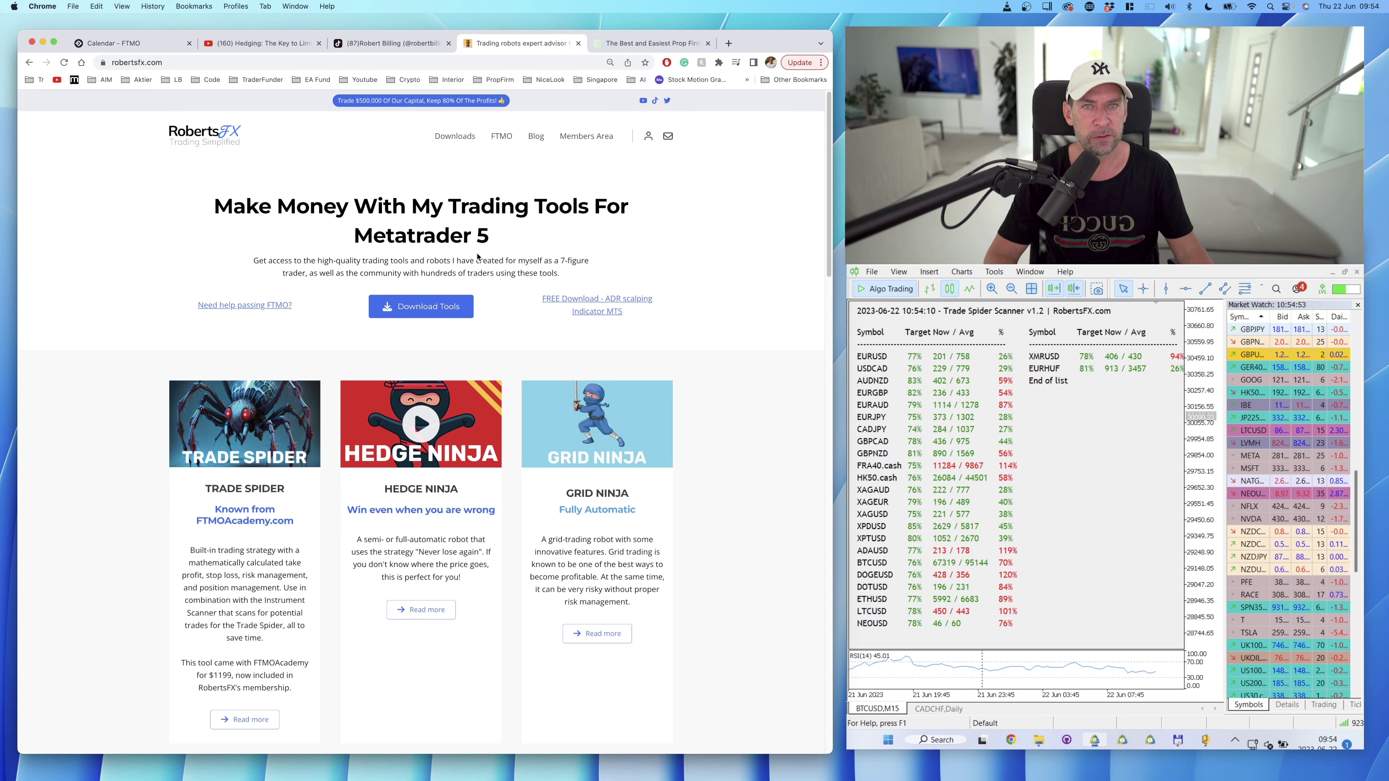
# - Review the FTMO economic calendar for 22 Jun 2023, then return to TradingView's EURCHF chart
pyautogui.click(106, 44)
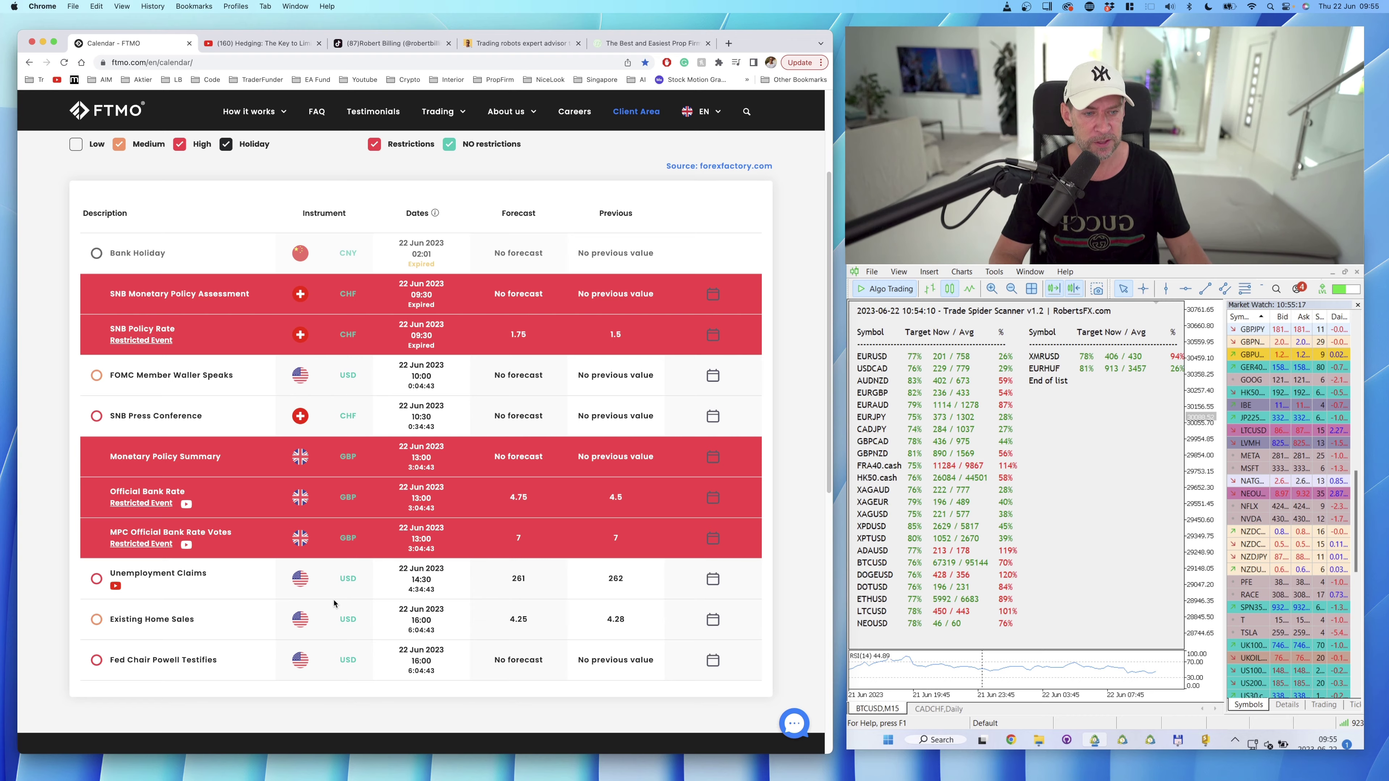
pyautogui.press('super+Tab')
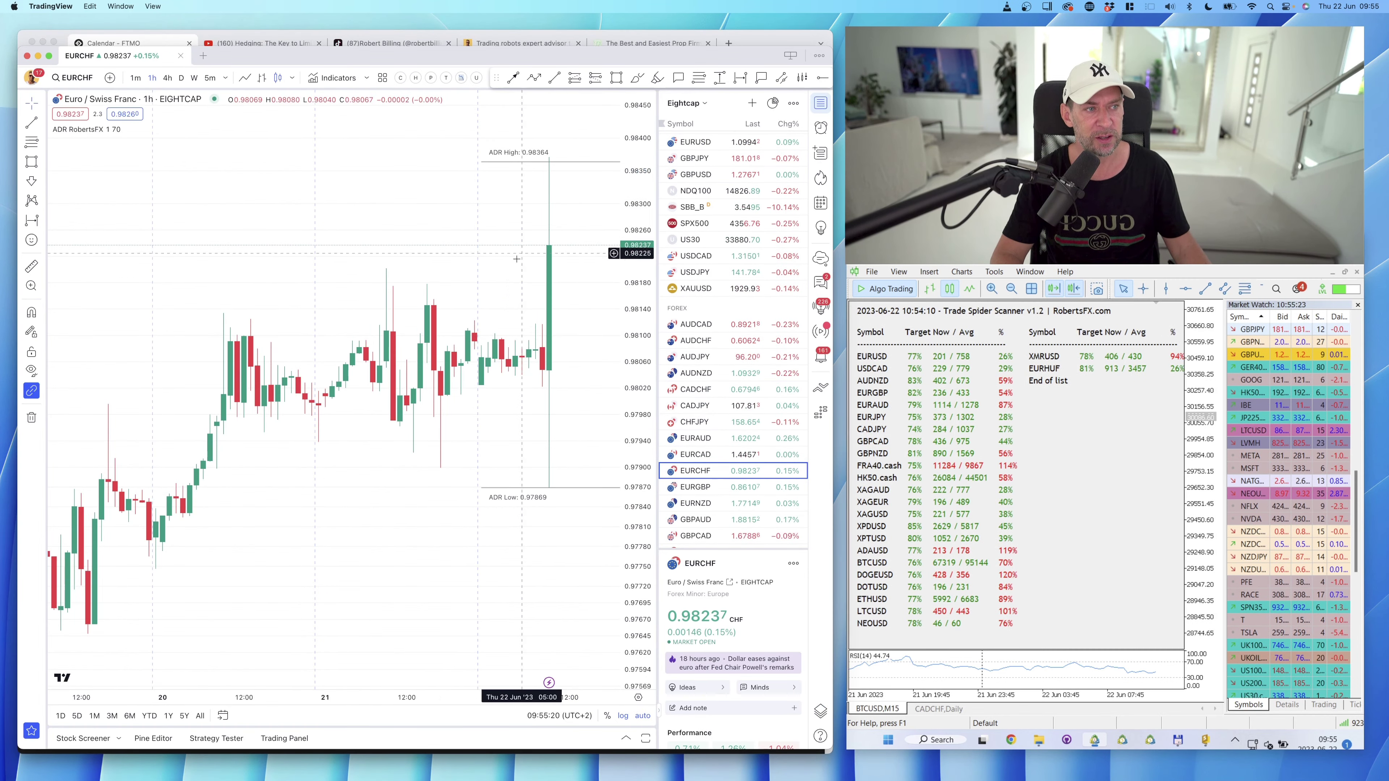
# - Zoom the EURCHF hourly chart out to span 16–22 June, then bring up the TraderFunder page
pyautogui.scroll(-3, 522, 427)
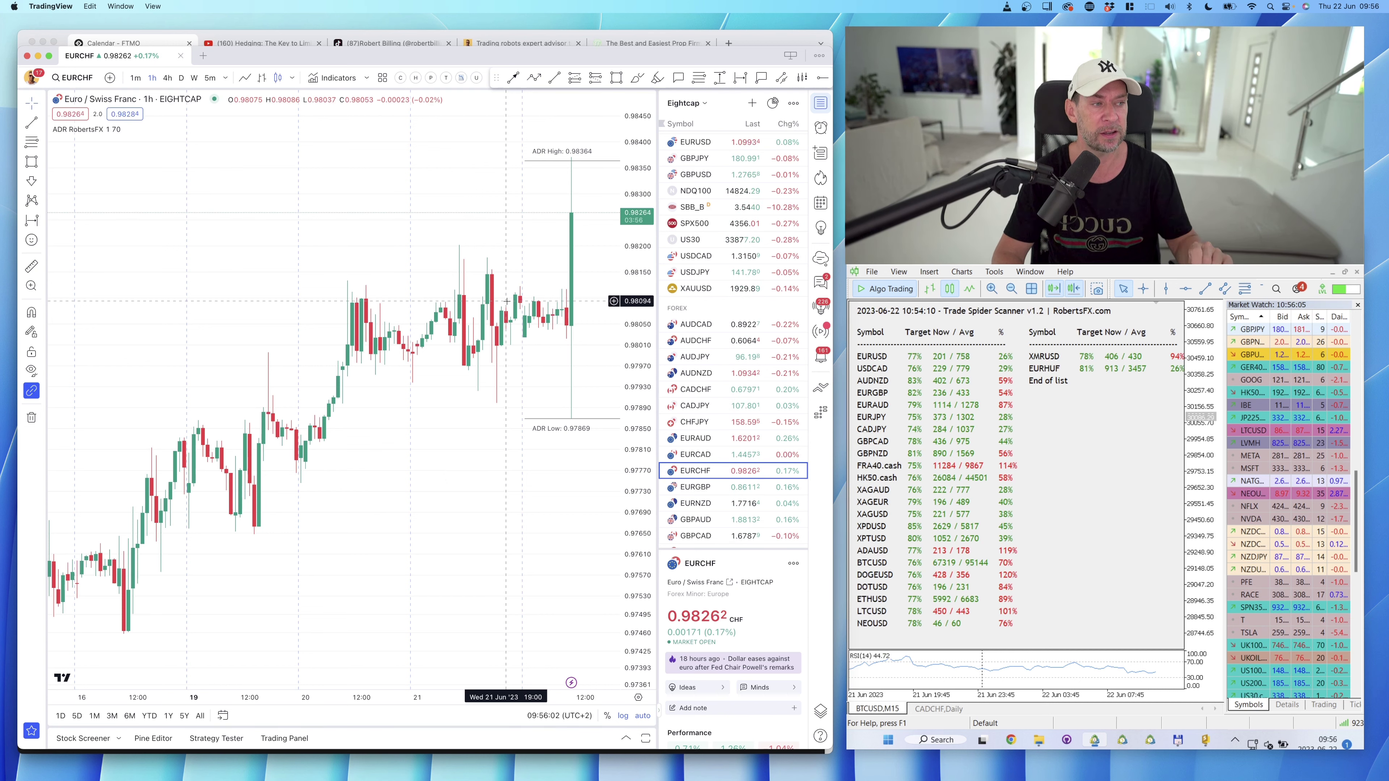
pyautogui.click(508, 44)
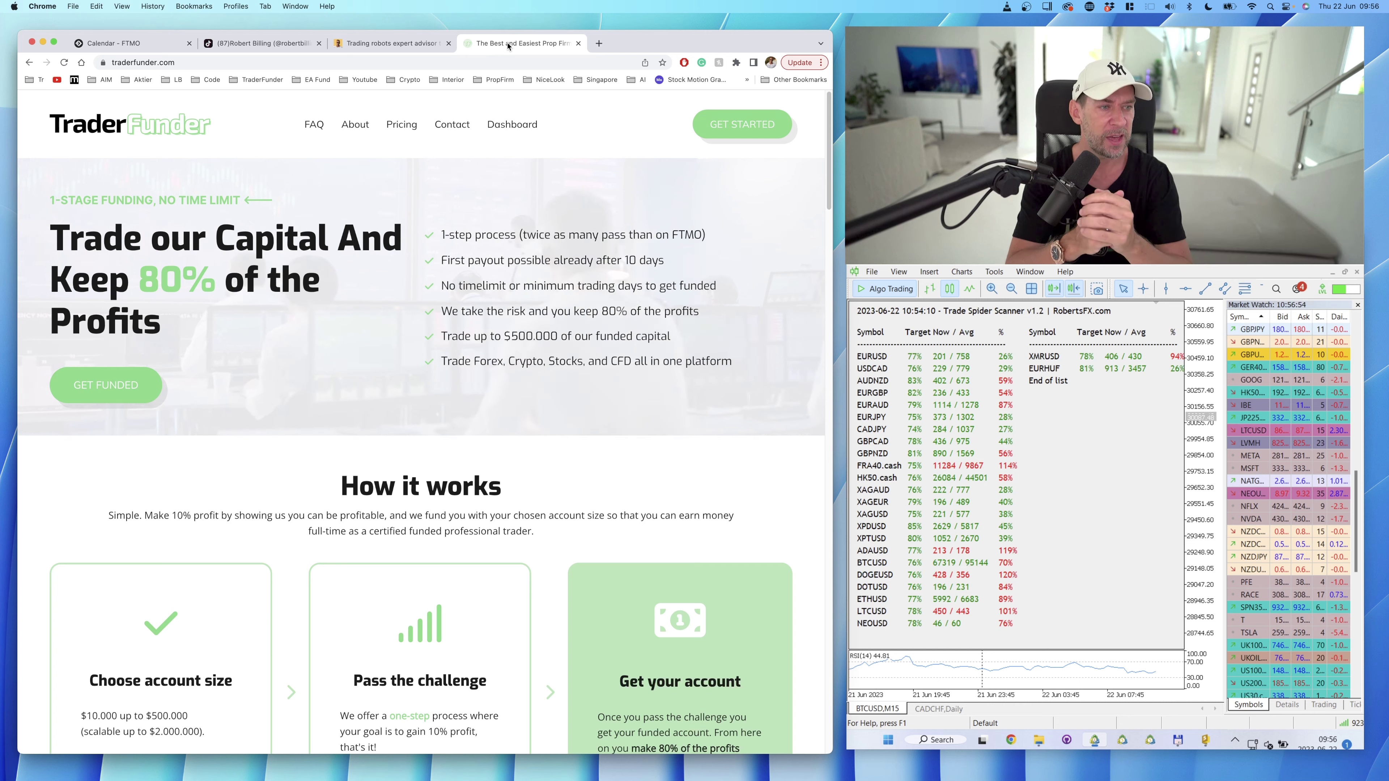
pyautogui.scroll(-15, 384, 387)
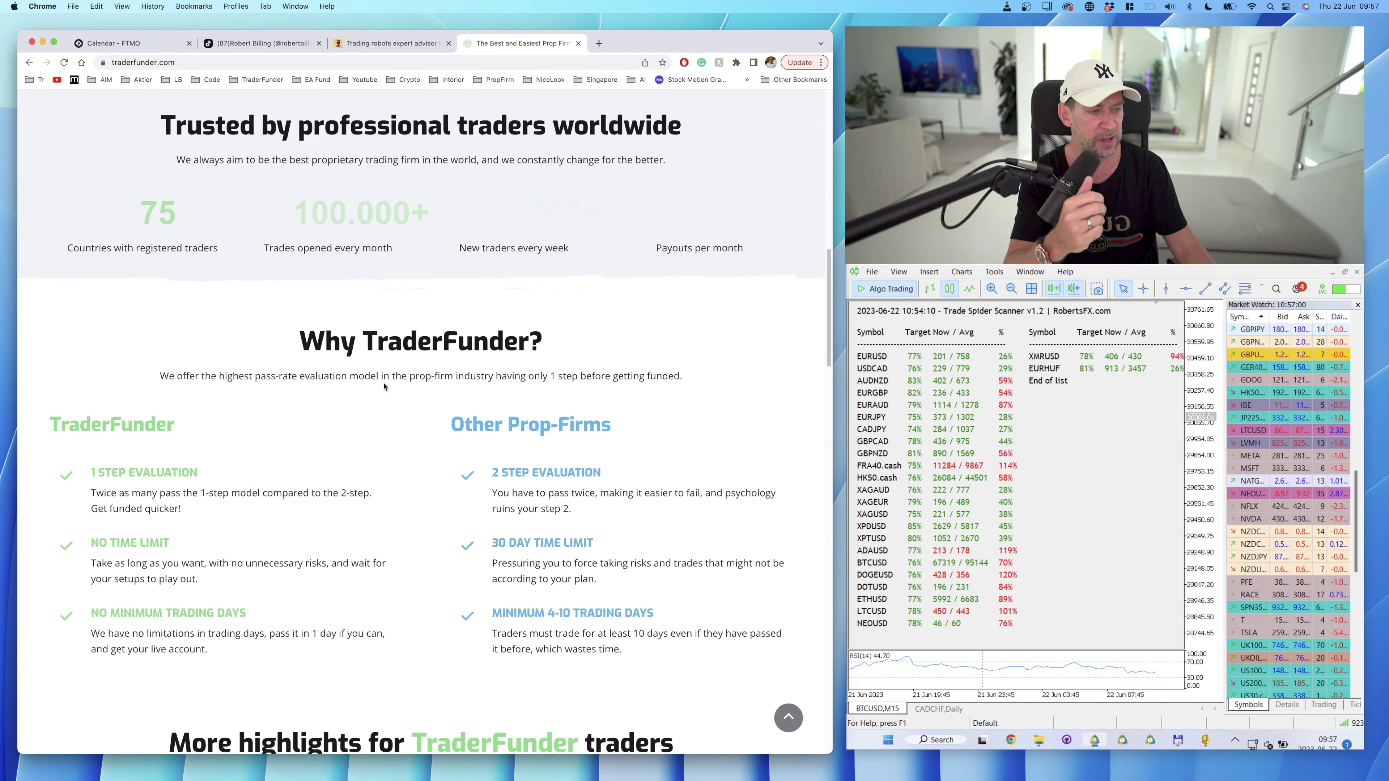
pyautogui.scroll(20, 384, 386)
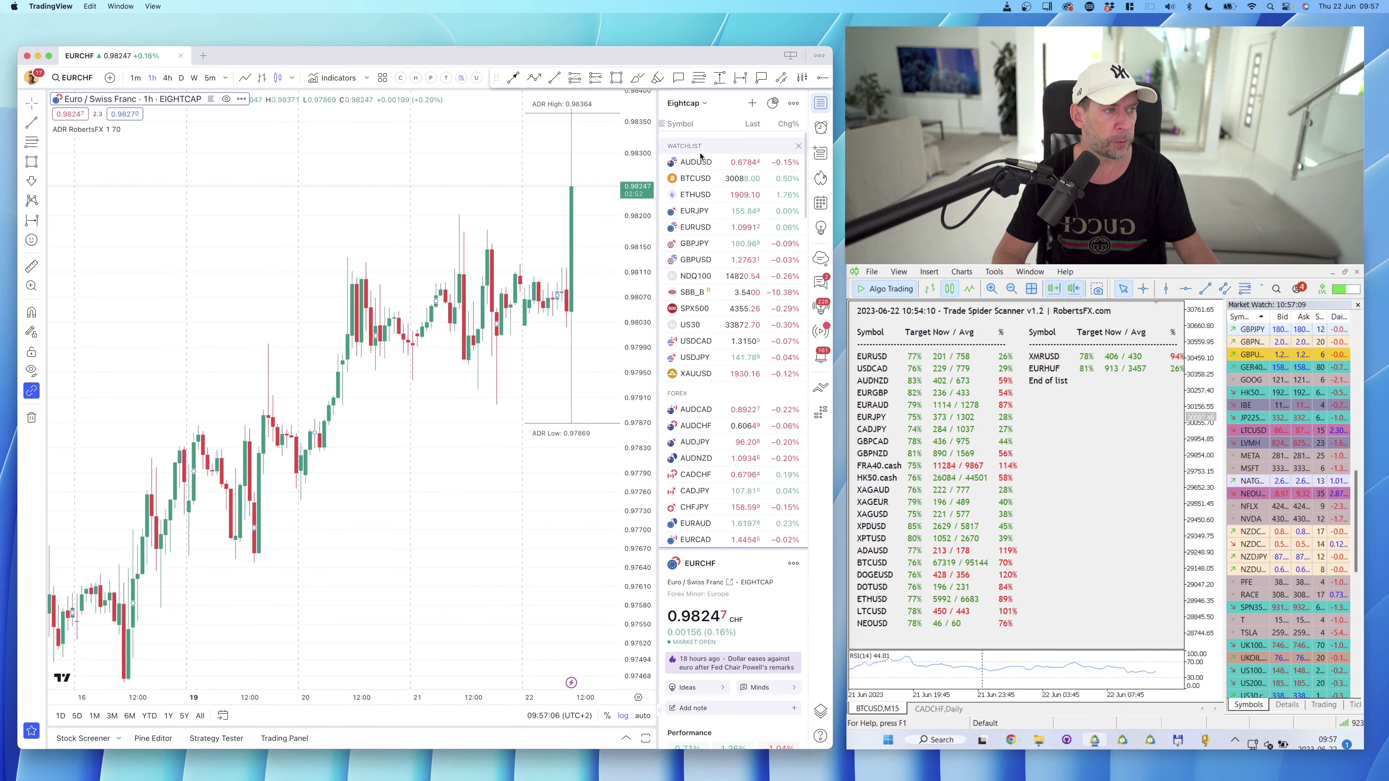
# - Flip through AUDUSD, ETHUSD, EURJPY and EURUSD to GBPJPY hourly, zoomed out to 13–22 June
pyautogui.click(705, 169)
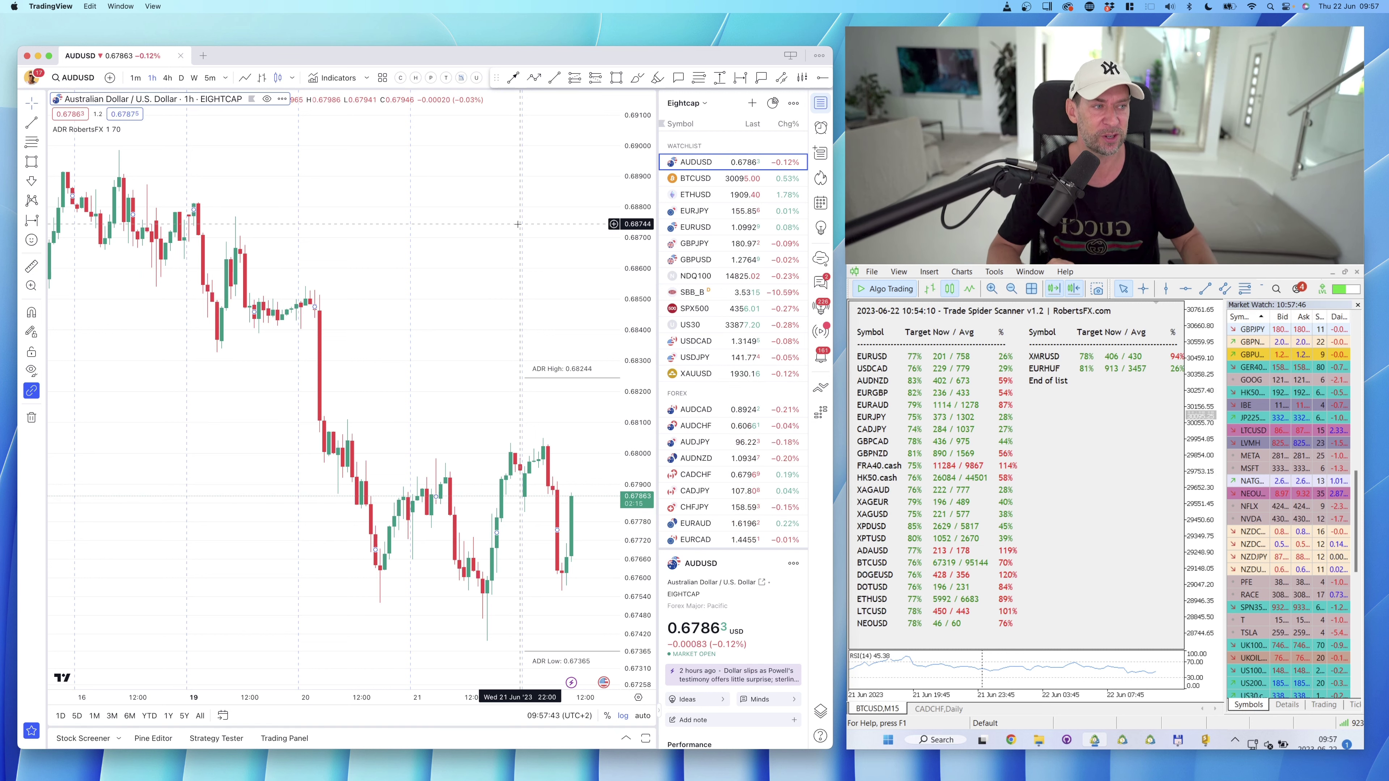
pyautogui.click(695, 196)
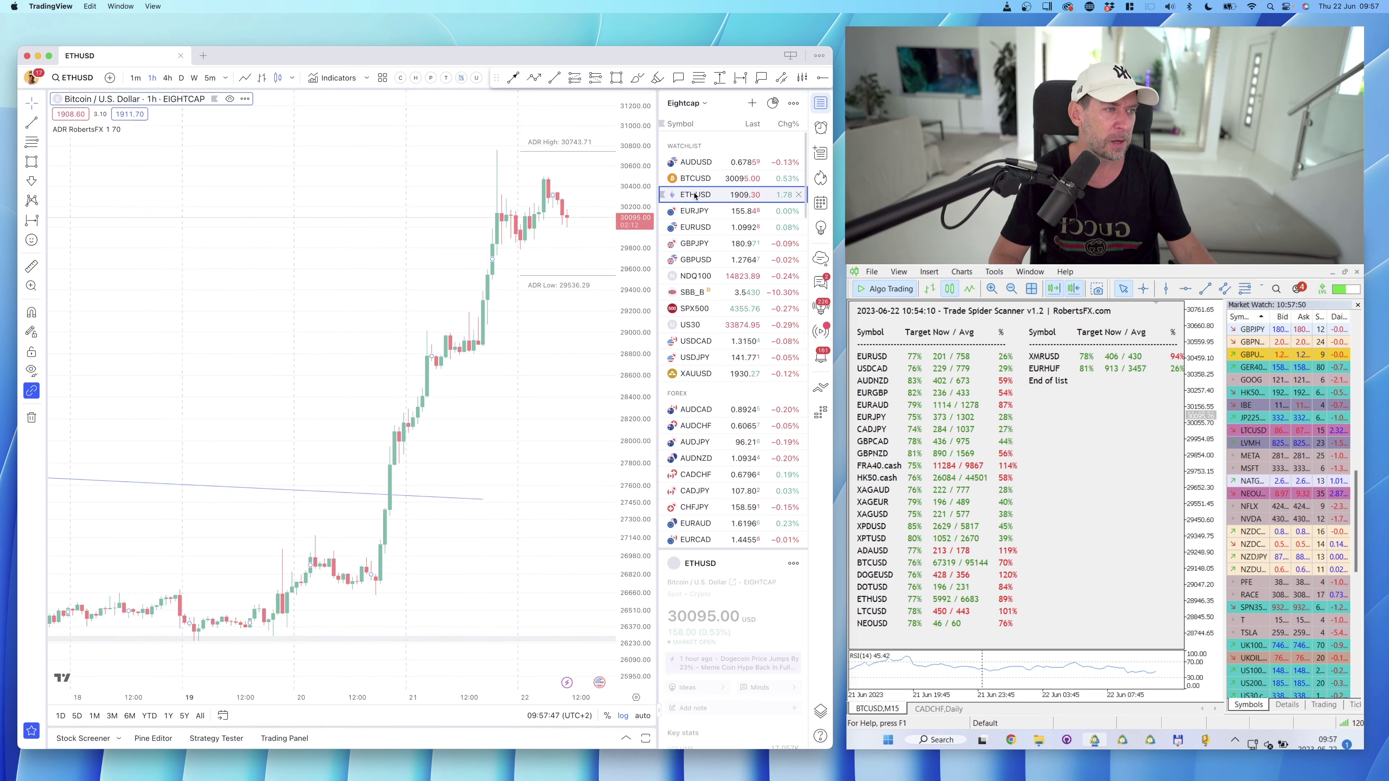
pyautogui.click(692, 212)
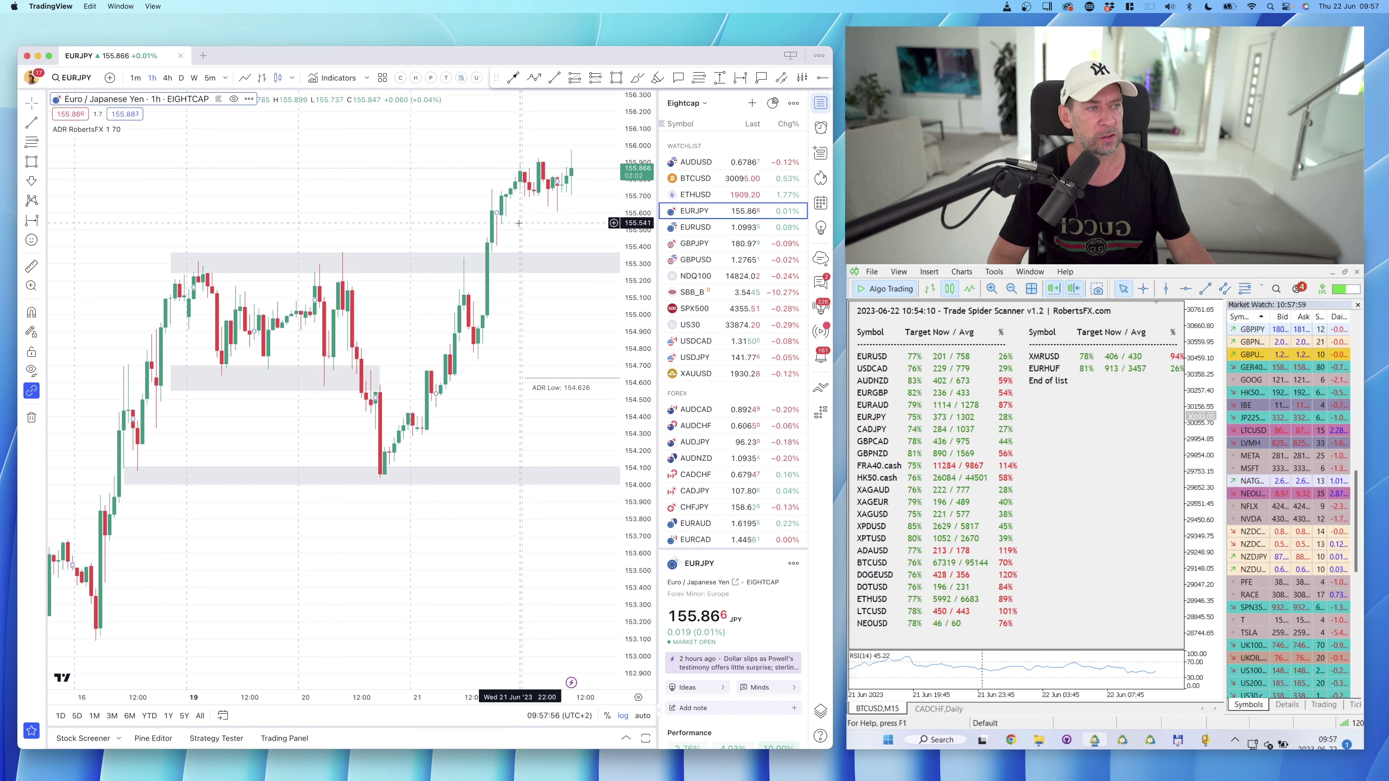
pyautogui.click(694, 227)
pyautogui.click(694, 243)
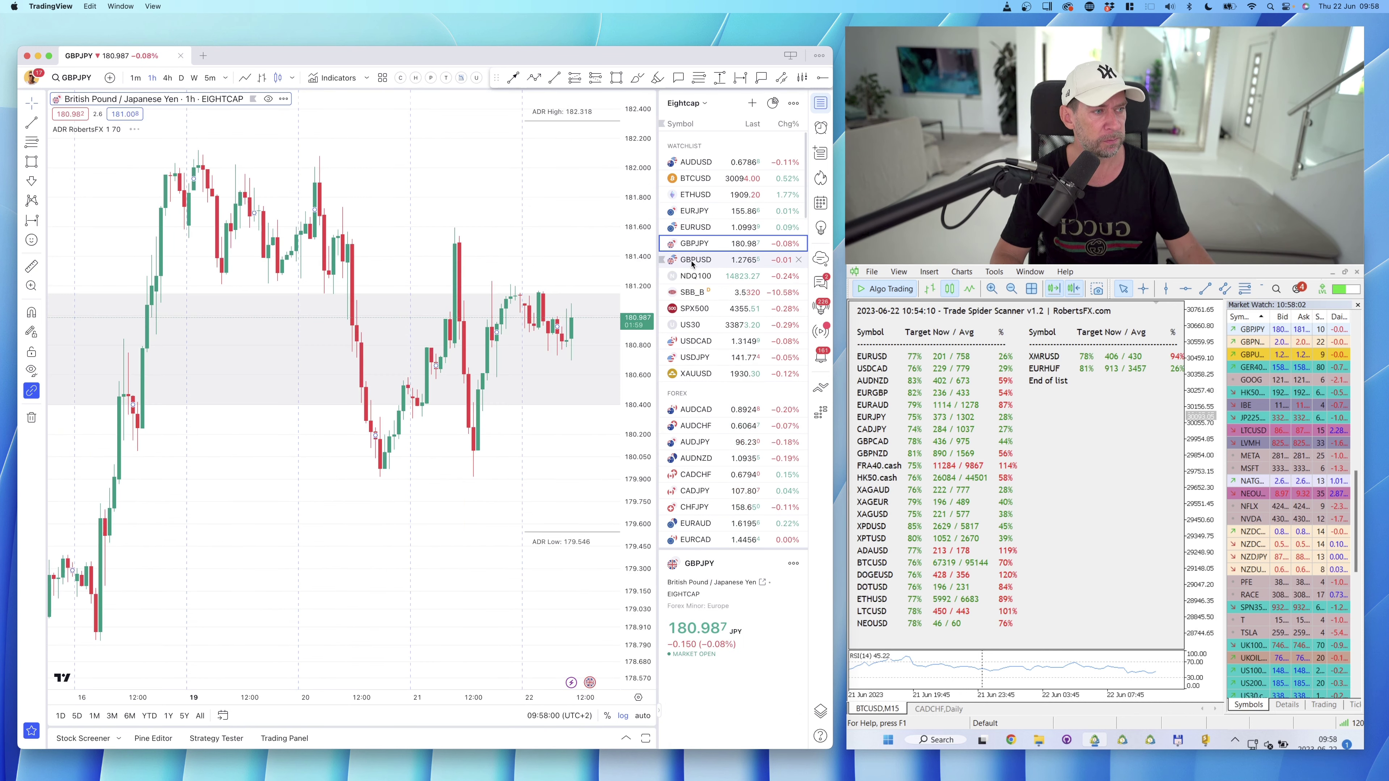
pyautogui.scroll(-3, 526, 486)
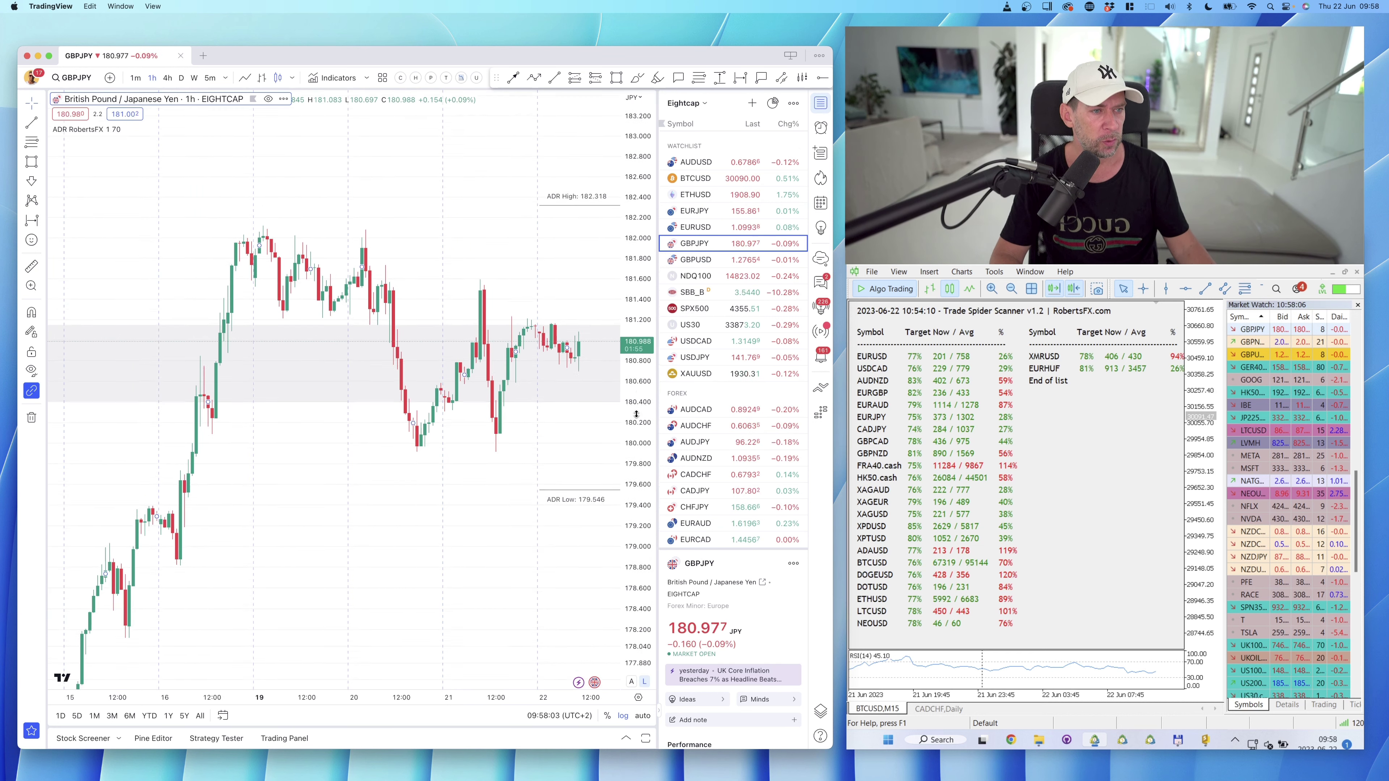
pyautogui.scroll(-1, 526, 486)
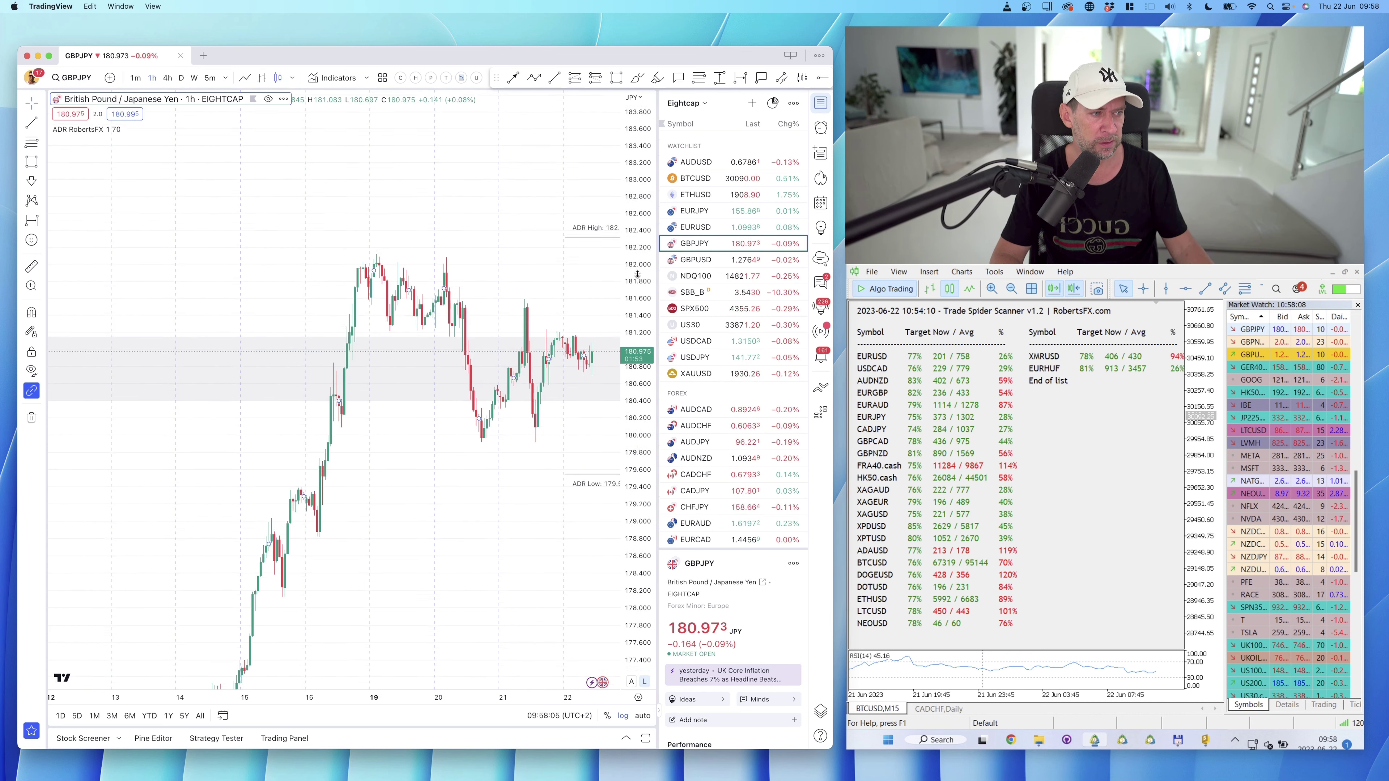
pyautogui.scroll(-1, 508, 180)
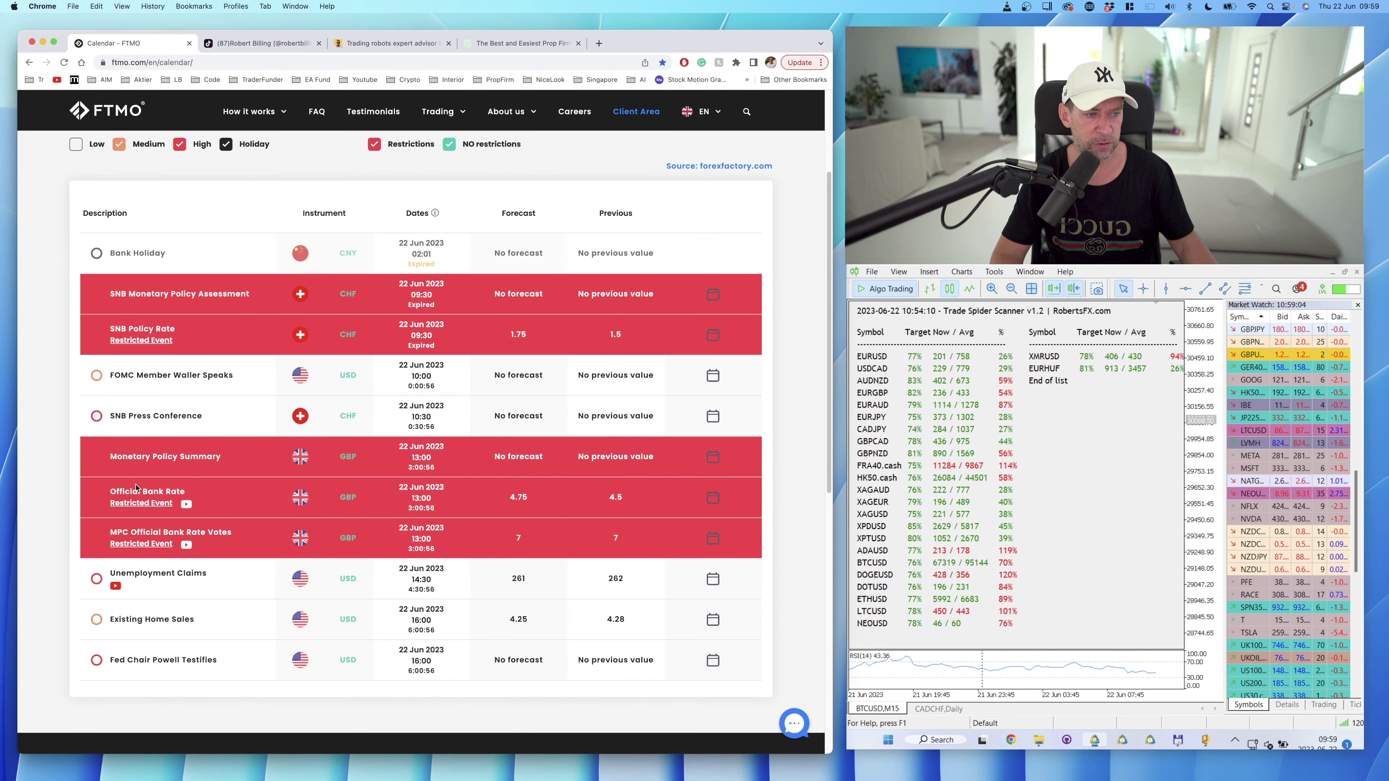
# - Scroll the FTMO calendar to check the GBP bank-rate events at 13:00
pyautogui.scroll(-2, 330, 437)
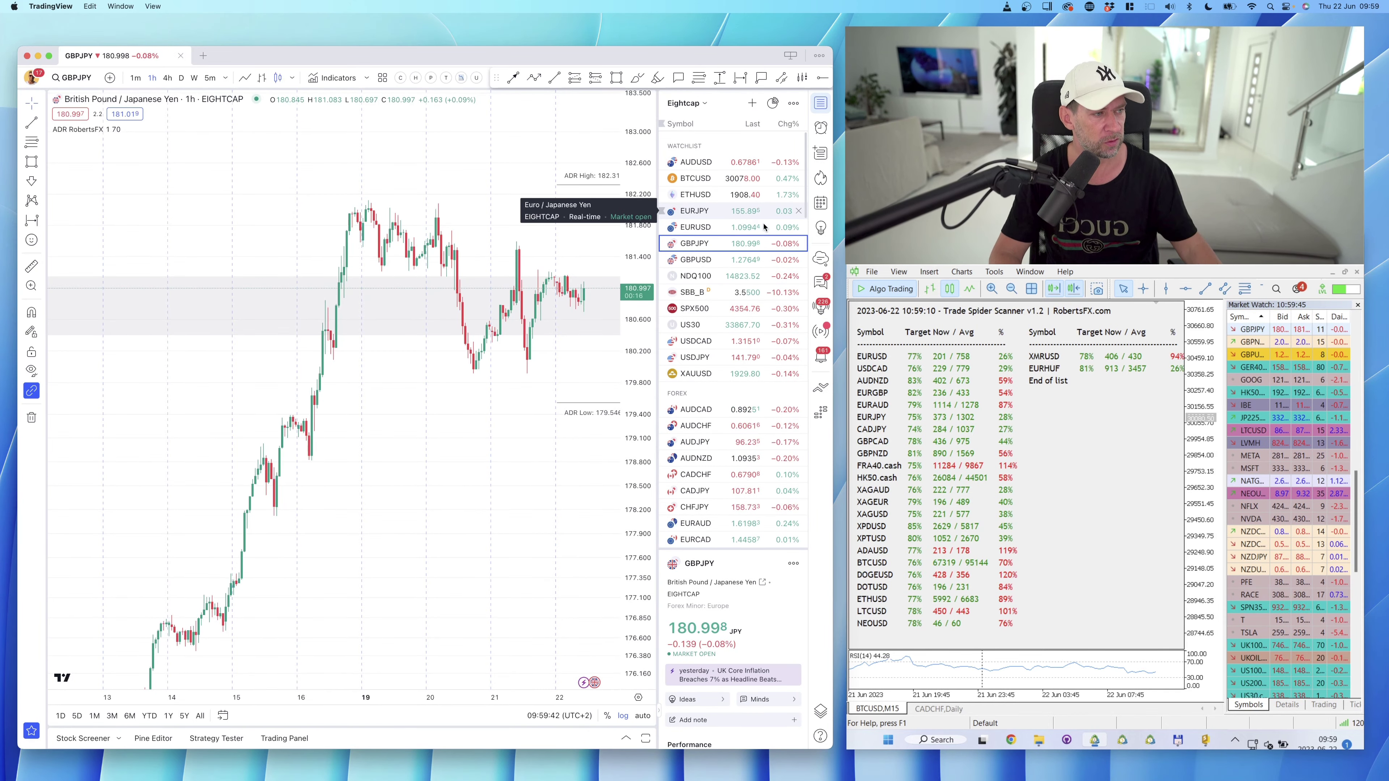
# - Open a new GBPJPY chart and tighten Hedge Ninja's target to 1168 points, giving first lot 2.49
pyautogui.rightClick(1238, 330)
pyautogui.click(1277, 355)
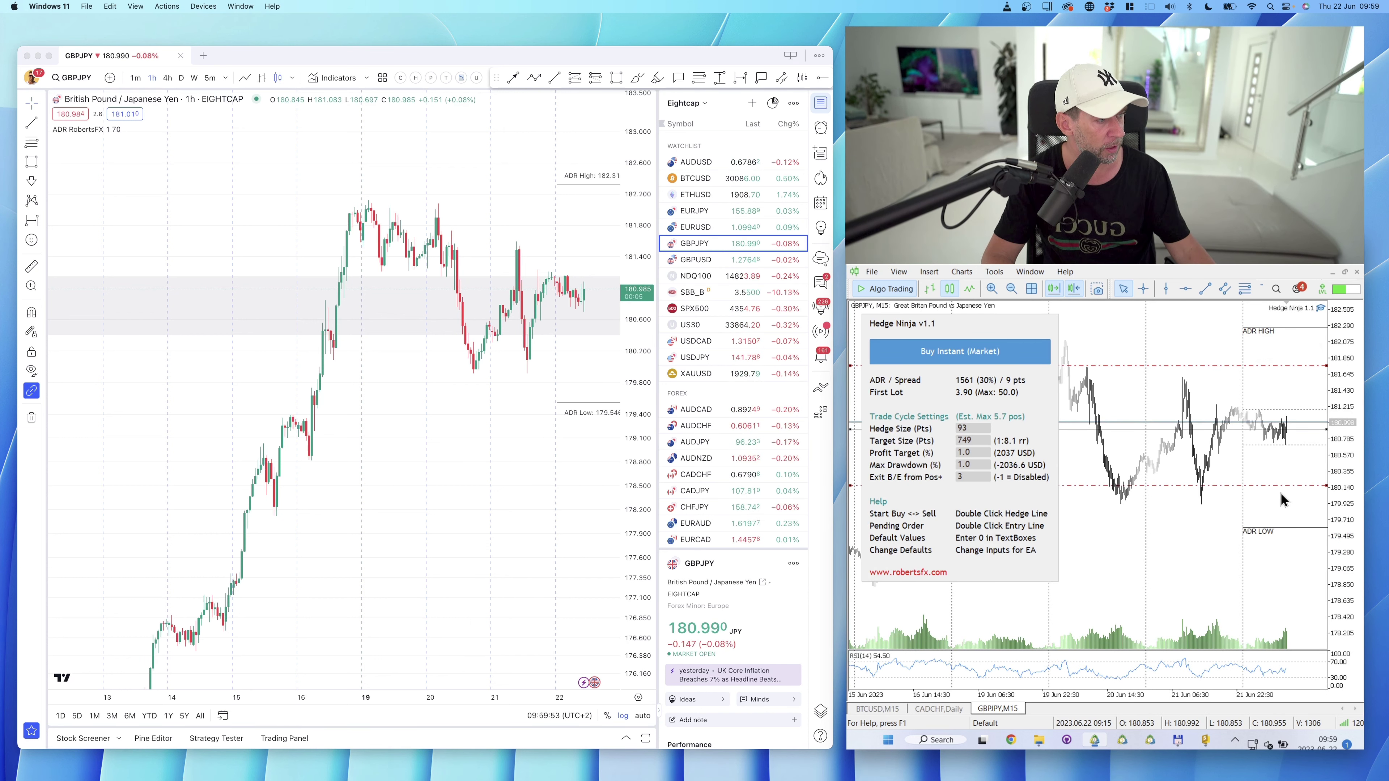
pyautogui.moveTo(1280, 485); pyautogui.dragTo(1282, 523)
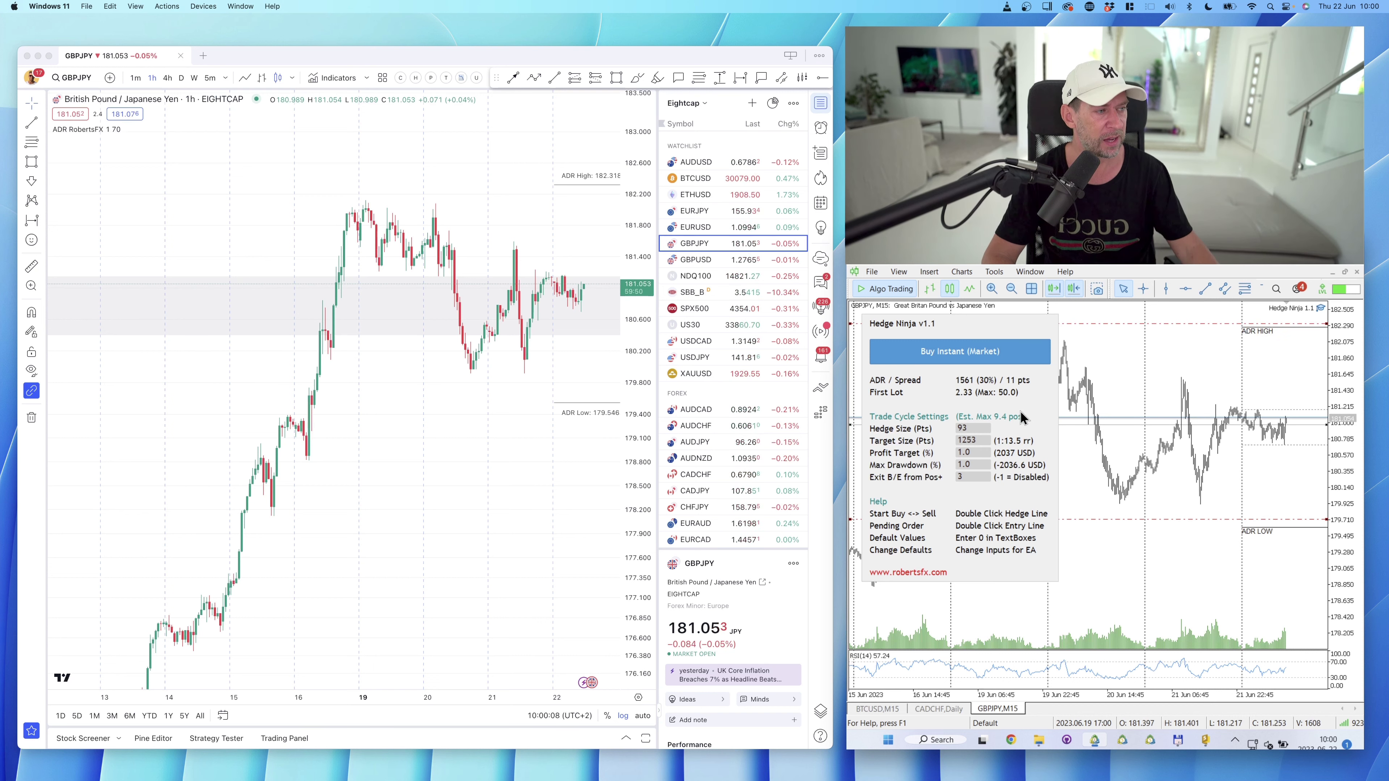
pyautogui.click(973, 451)
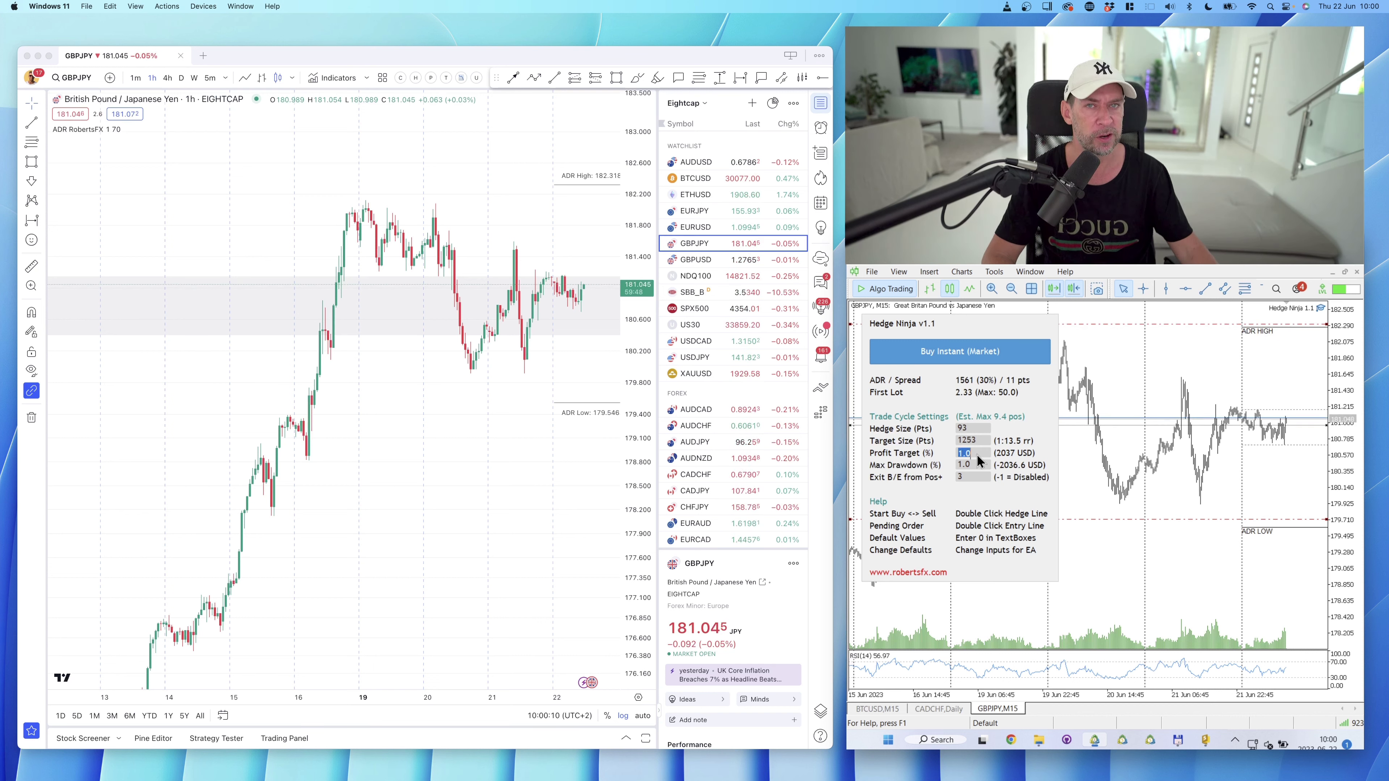
pyautogui.press('Return')
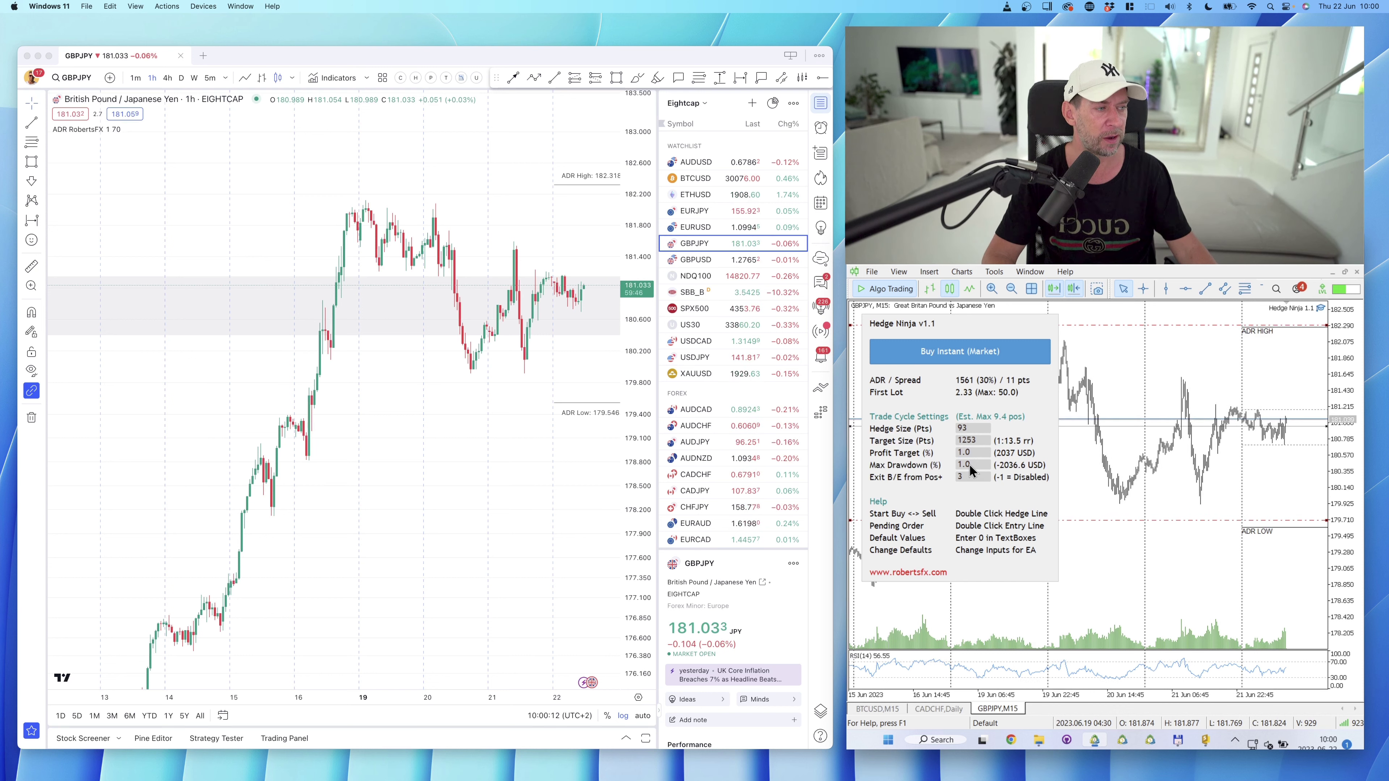
pyautogui.click(970, 465)
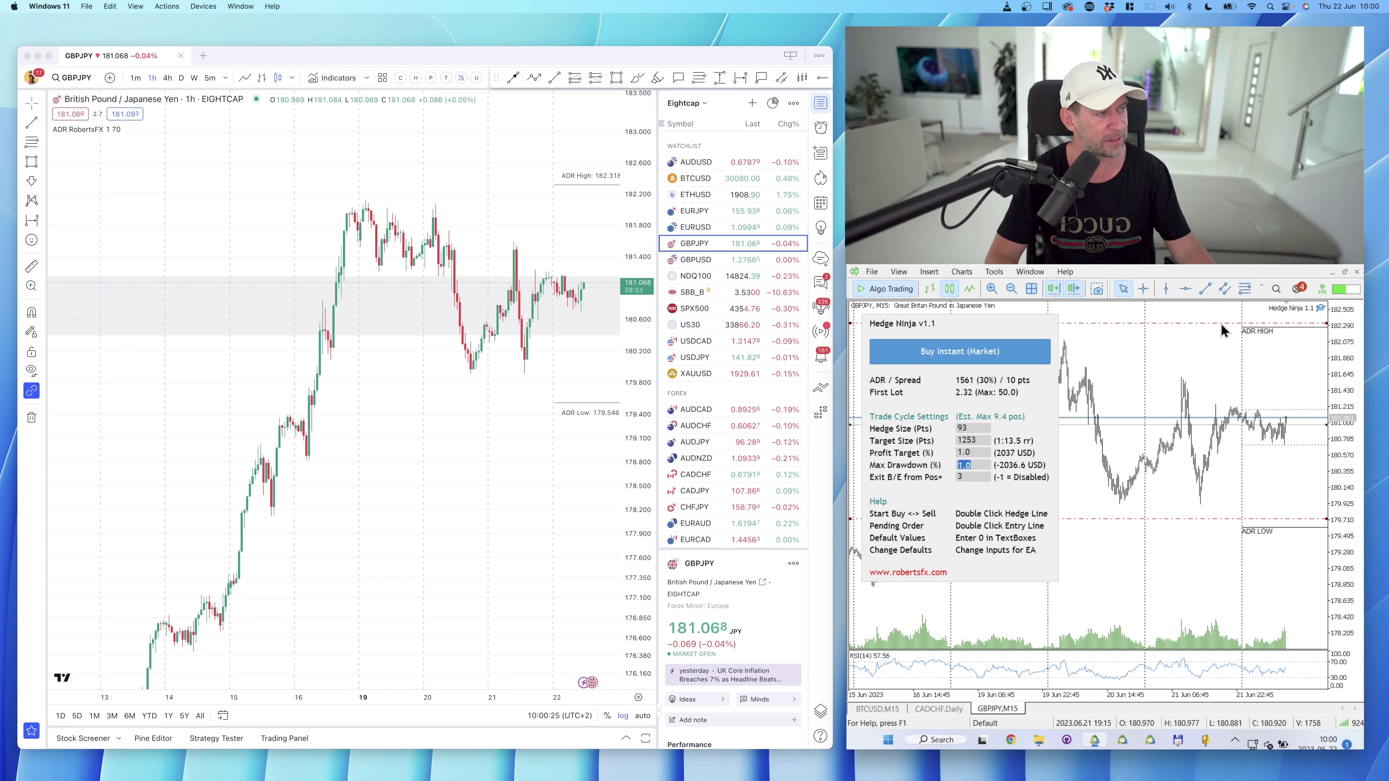
pyautogui.moveTo(1219, 323); pyautogui.dragTo(1222, 330)
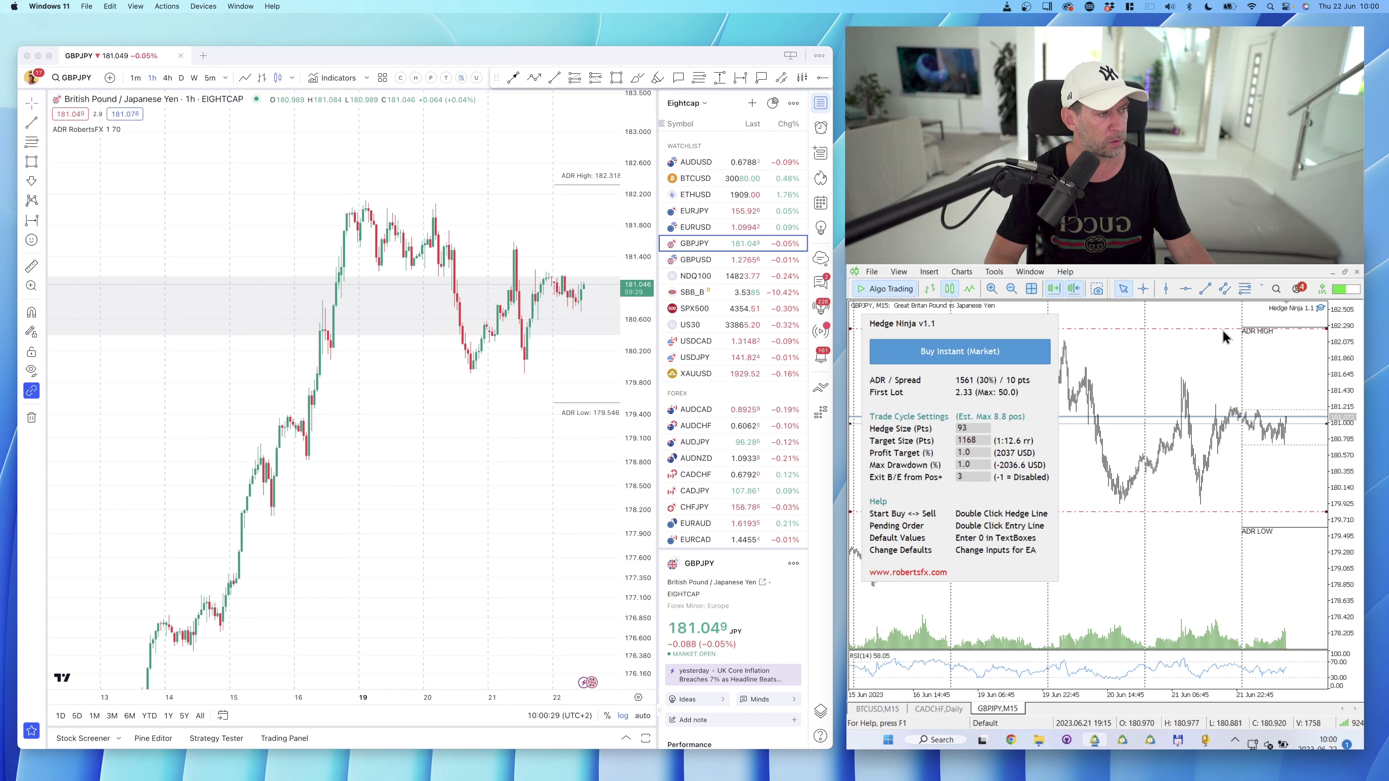
# - Start a Hedge Ninja market buy cycle on GBPJPY and switch the chart to M5
pyautogui.click(1008, 362)
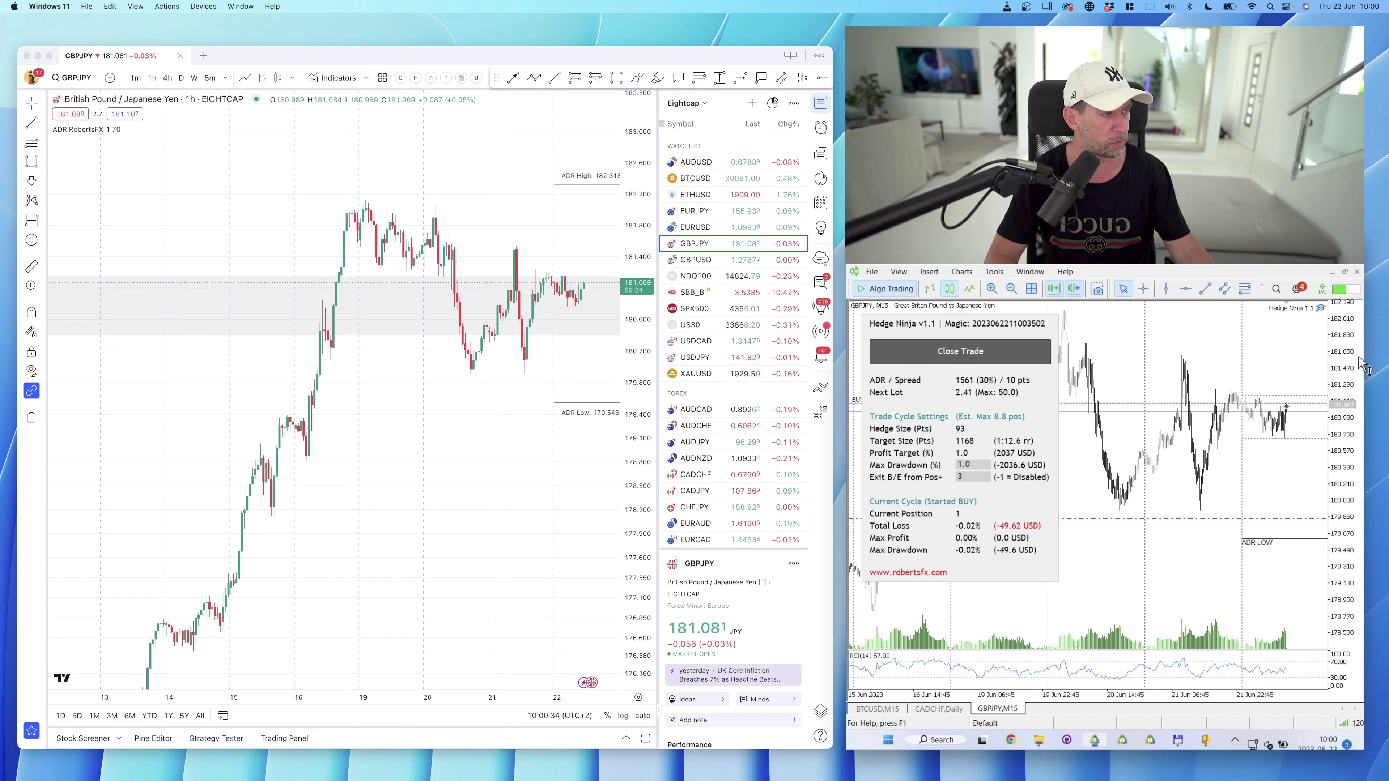
pyautogui.moveTo(1350, 360); pyautogui.dragTo(1348, 370)
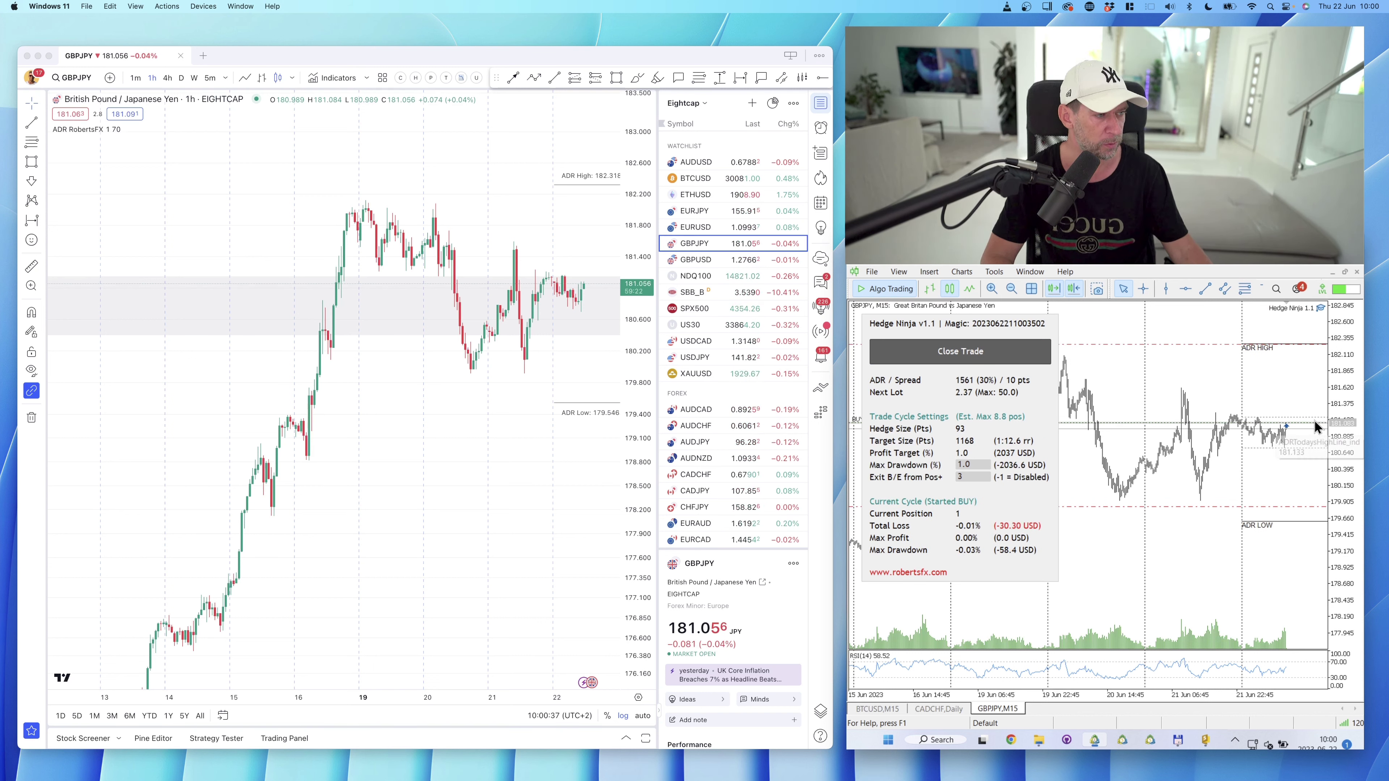
pyautogui.click(975, 464)
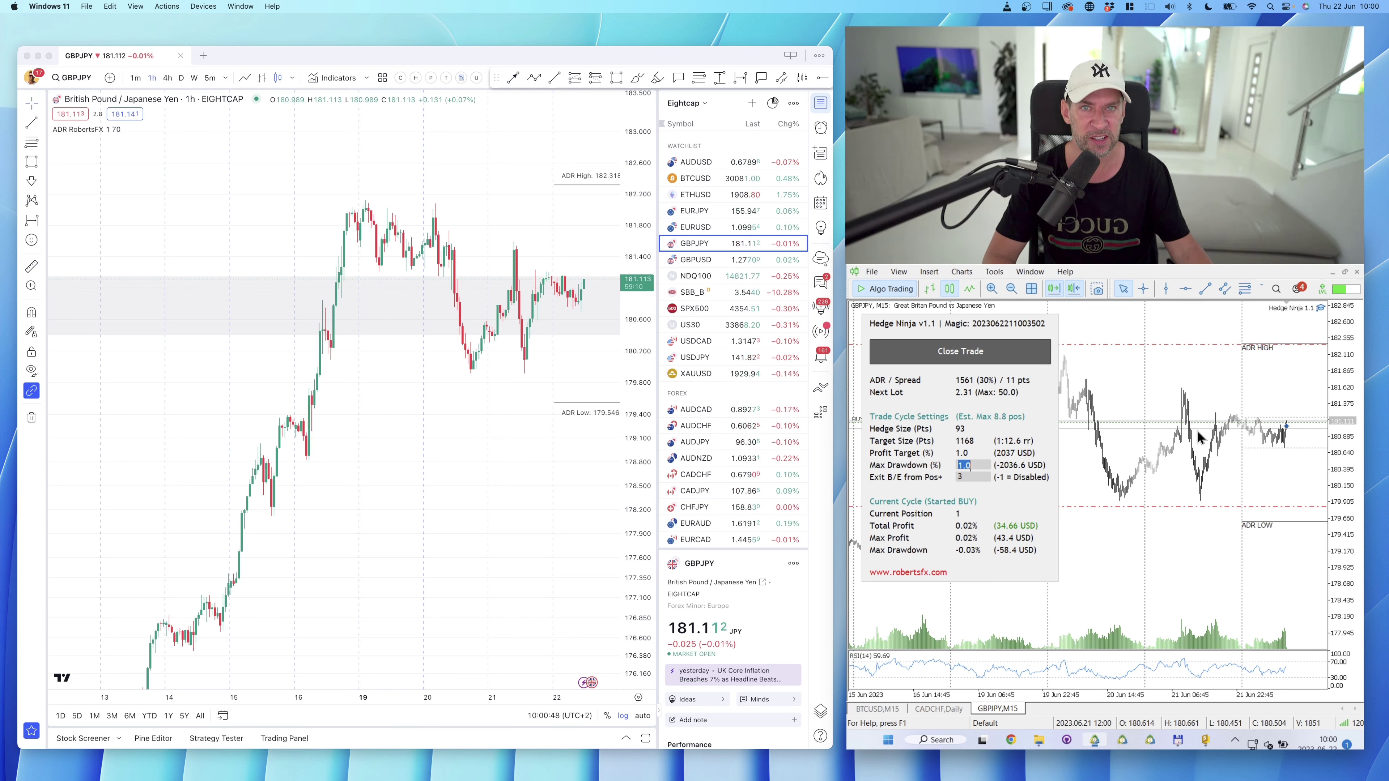
pyautogui.write('M5')
pyautogui.press('Return')
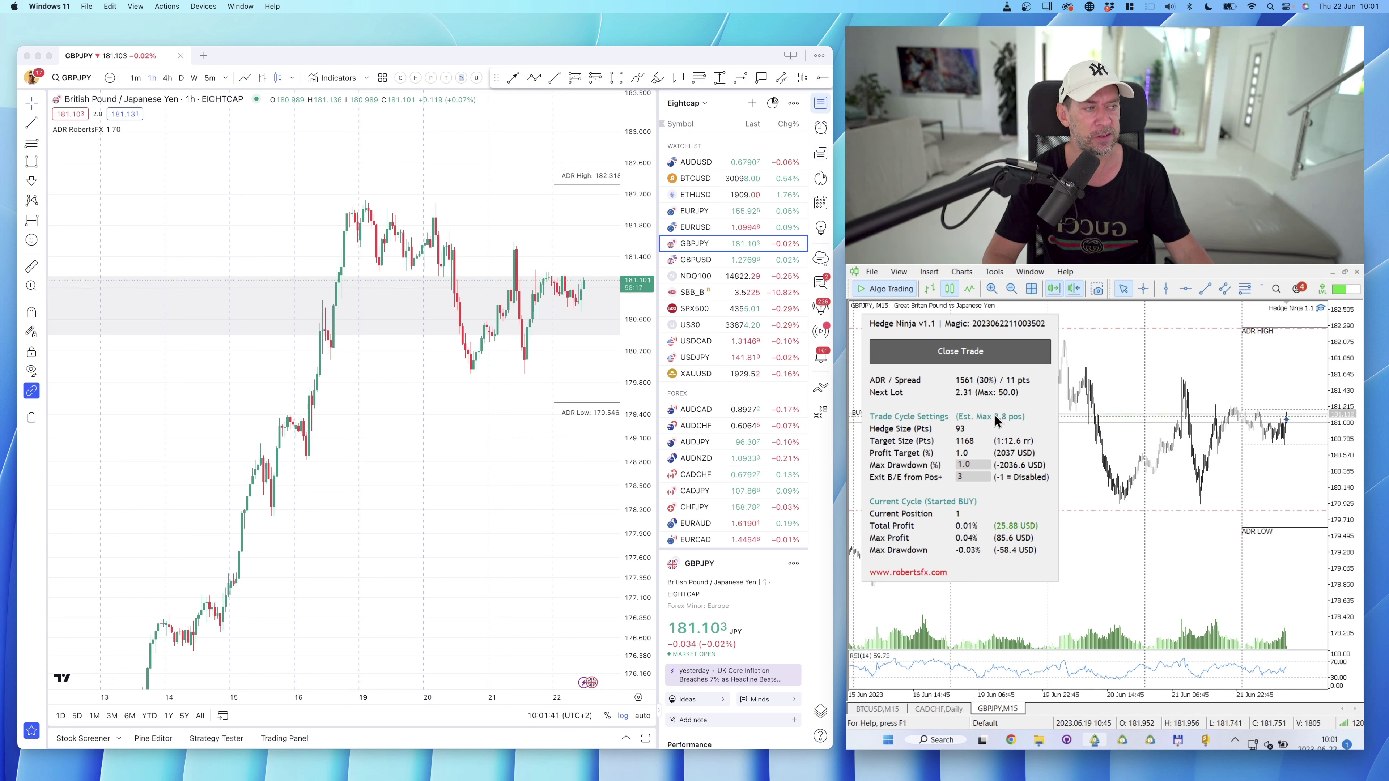
# - Raise Hedge Ninja's max drawdown from 1.0% to 3.0%, allowing about 17.8 positions
pyautogui.click(971, 463)
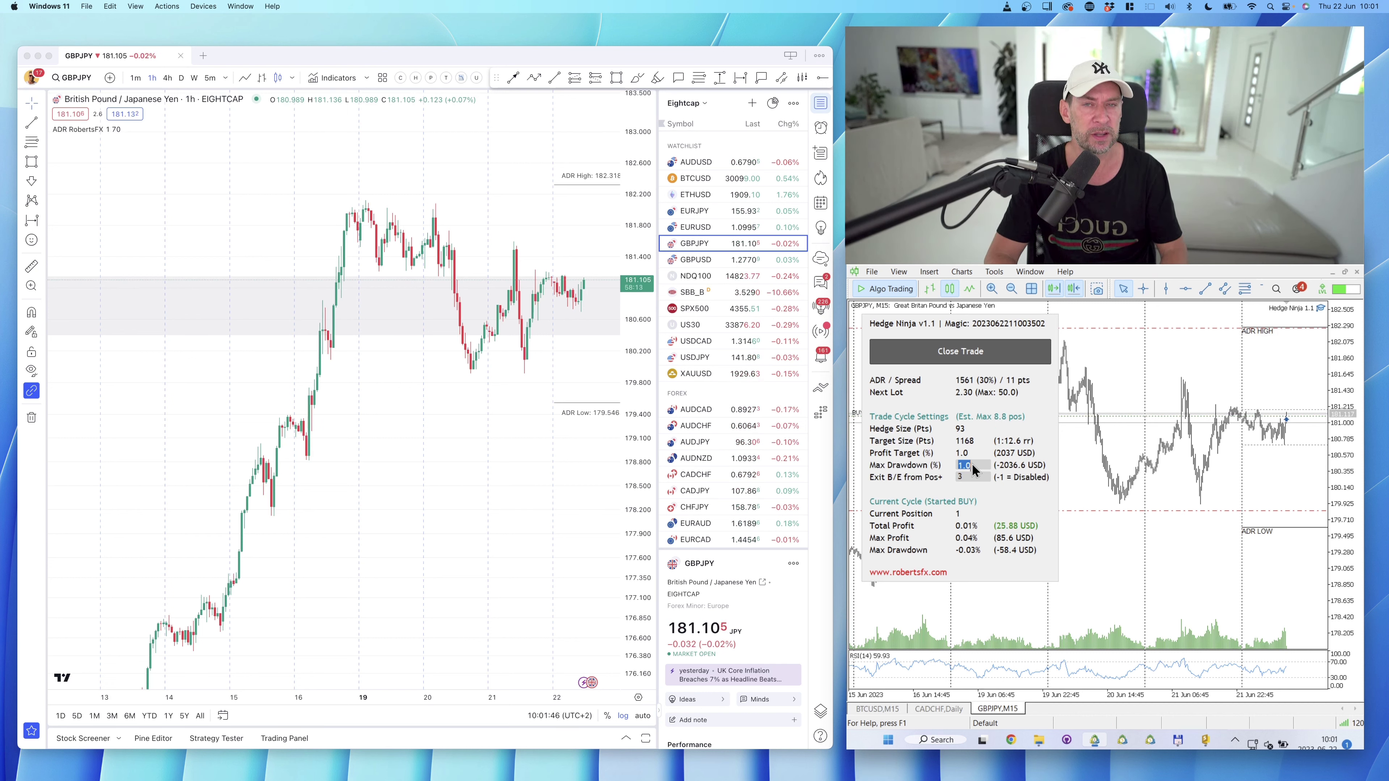
pyautogui.press('BackSpace')
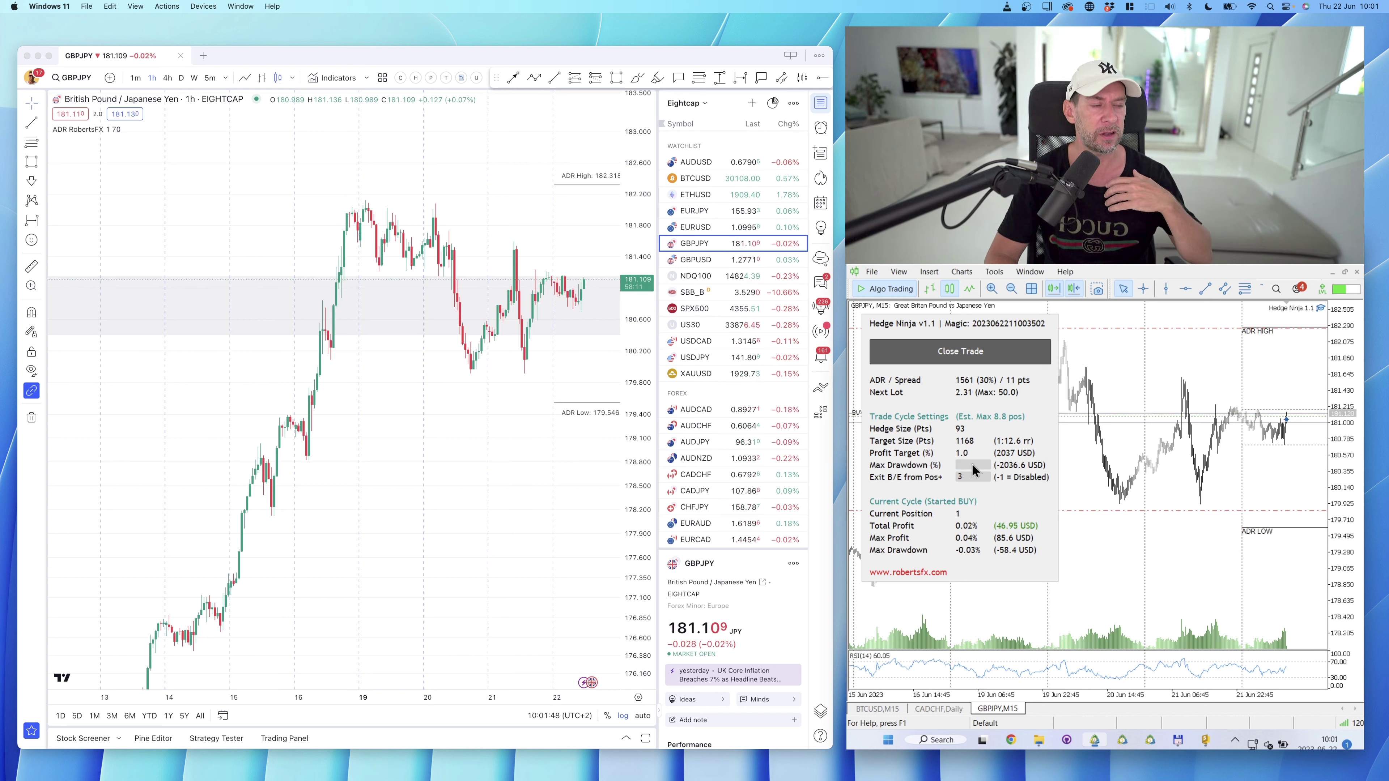
pyautogui.hotkey('ctrl', 'z')
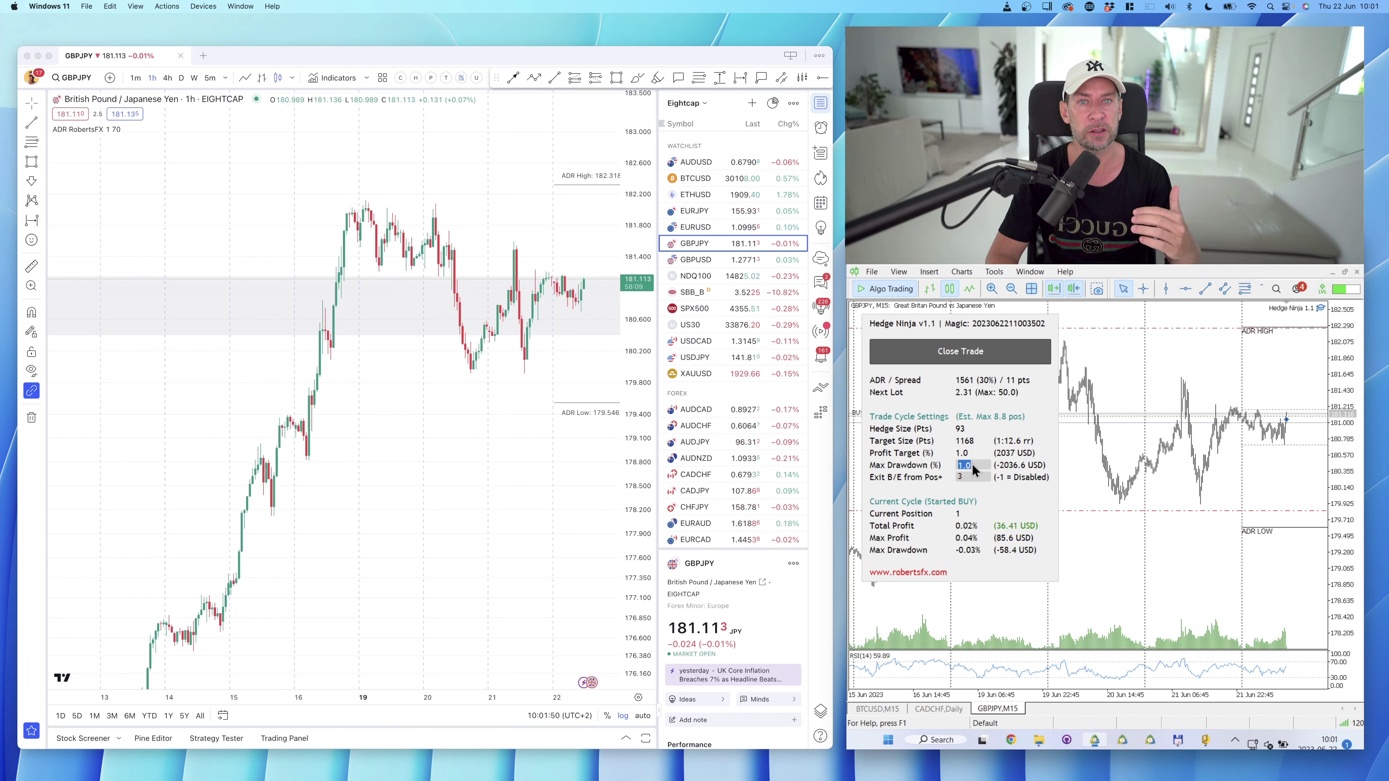
pyautogui.write('3.0')
pyautogui.press('Return')
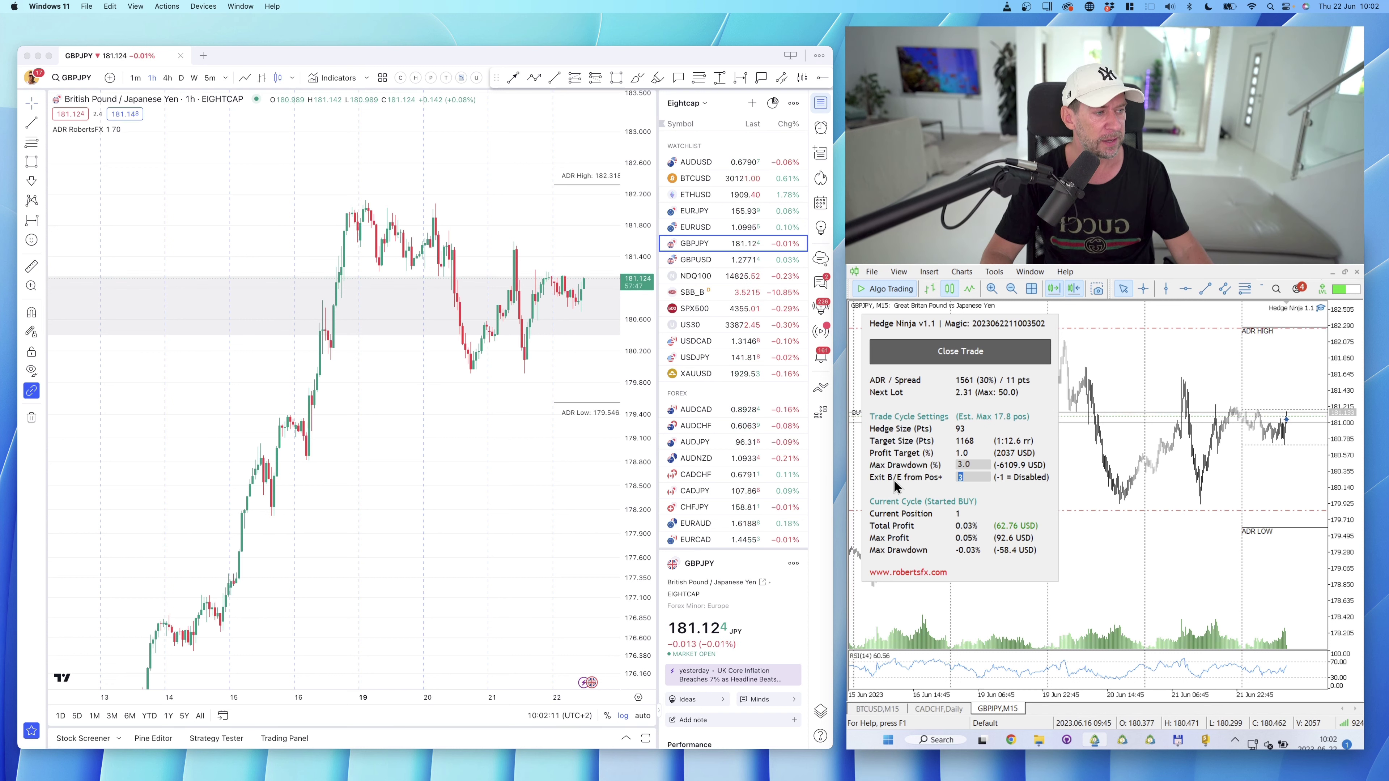
# - Change the Exit B/E from Pos+ value from 3 to 12
pyautogui.click(967, 479)
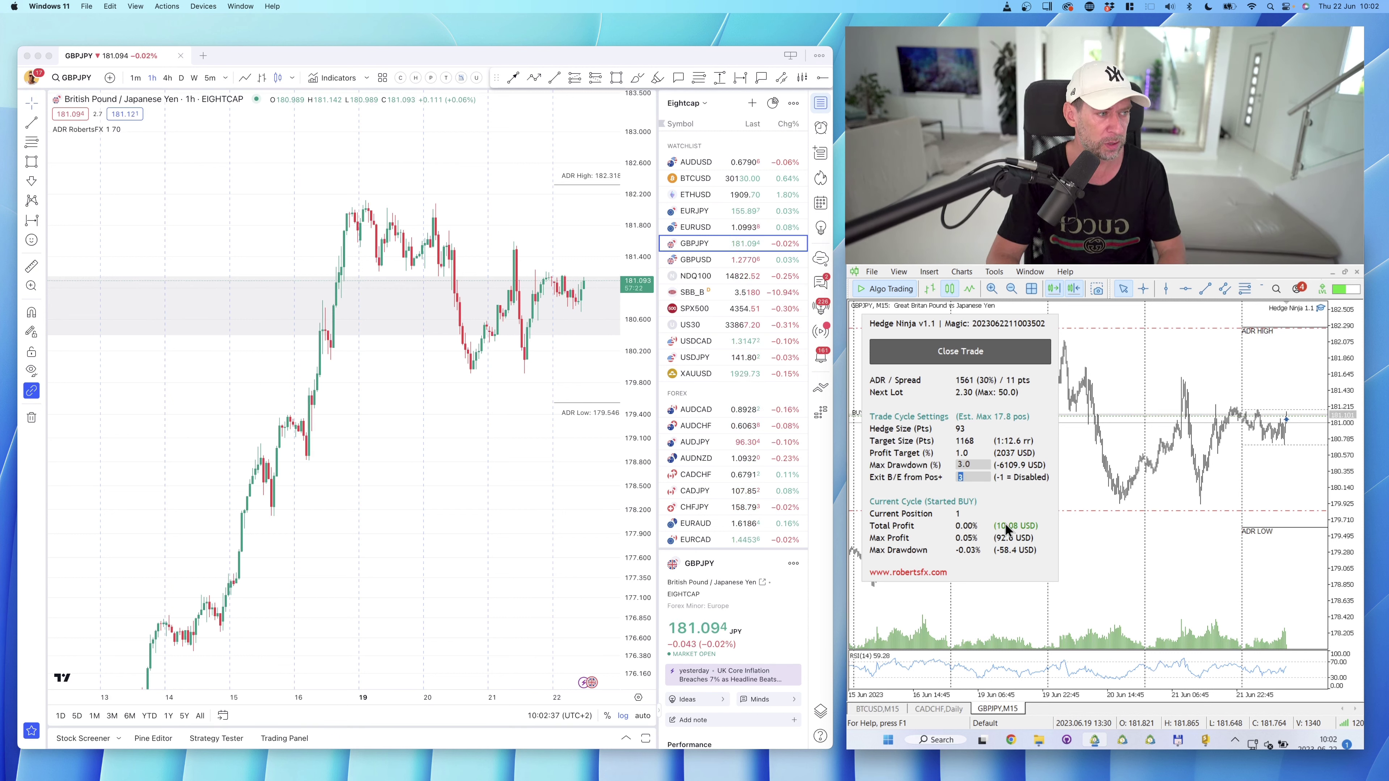
pyautogui.write('12')
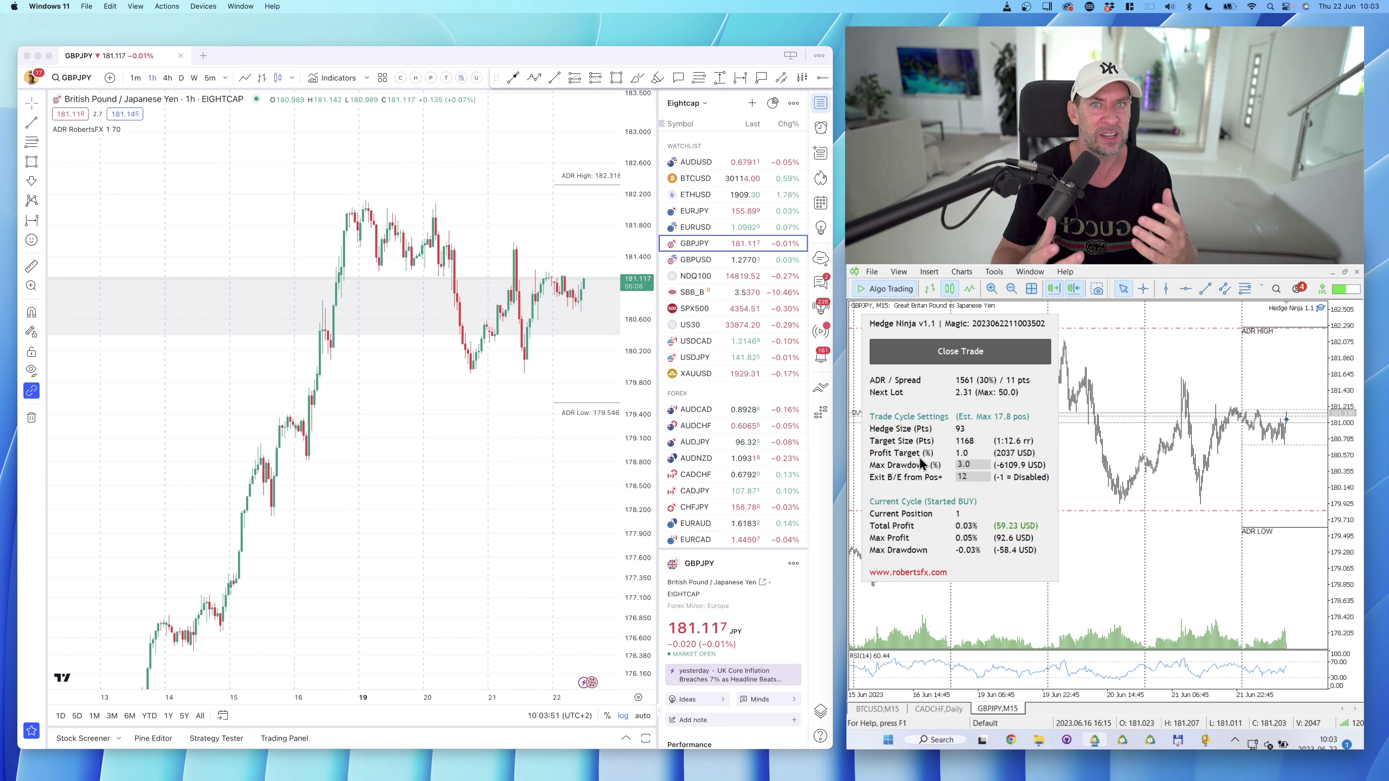
# - Commit the break-even exit at position 12 by clicking away from the field
pyautogui.click(31, 121)
# - Draw a parallel channel around the recent GBPJPY consolidation and delete the freehand sketch
pyautogui.click(543, 266)
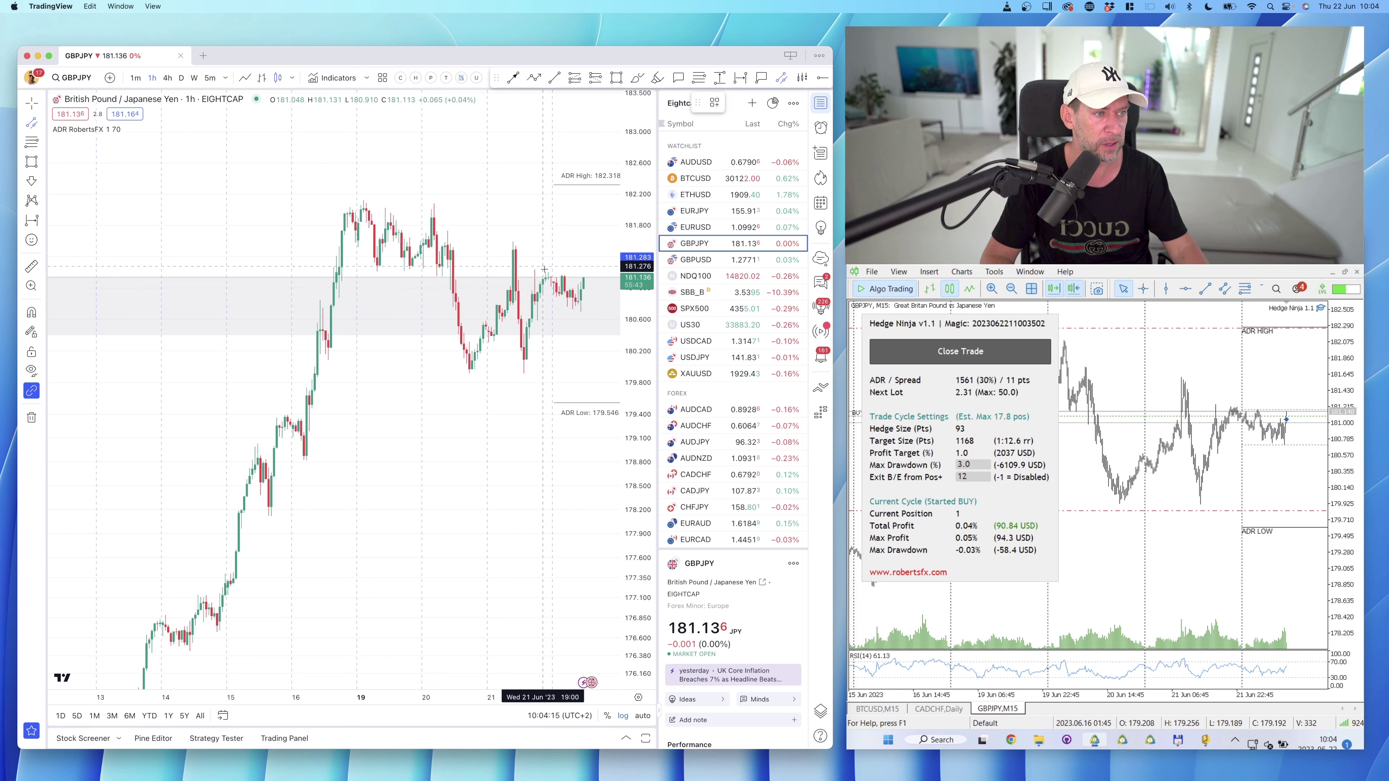
pyautogui.click(588, 288)
pyautogui.click(581, 313)
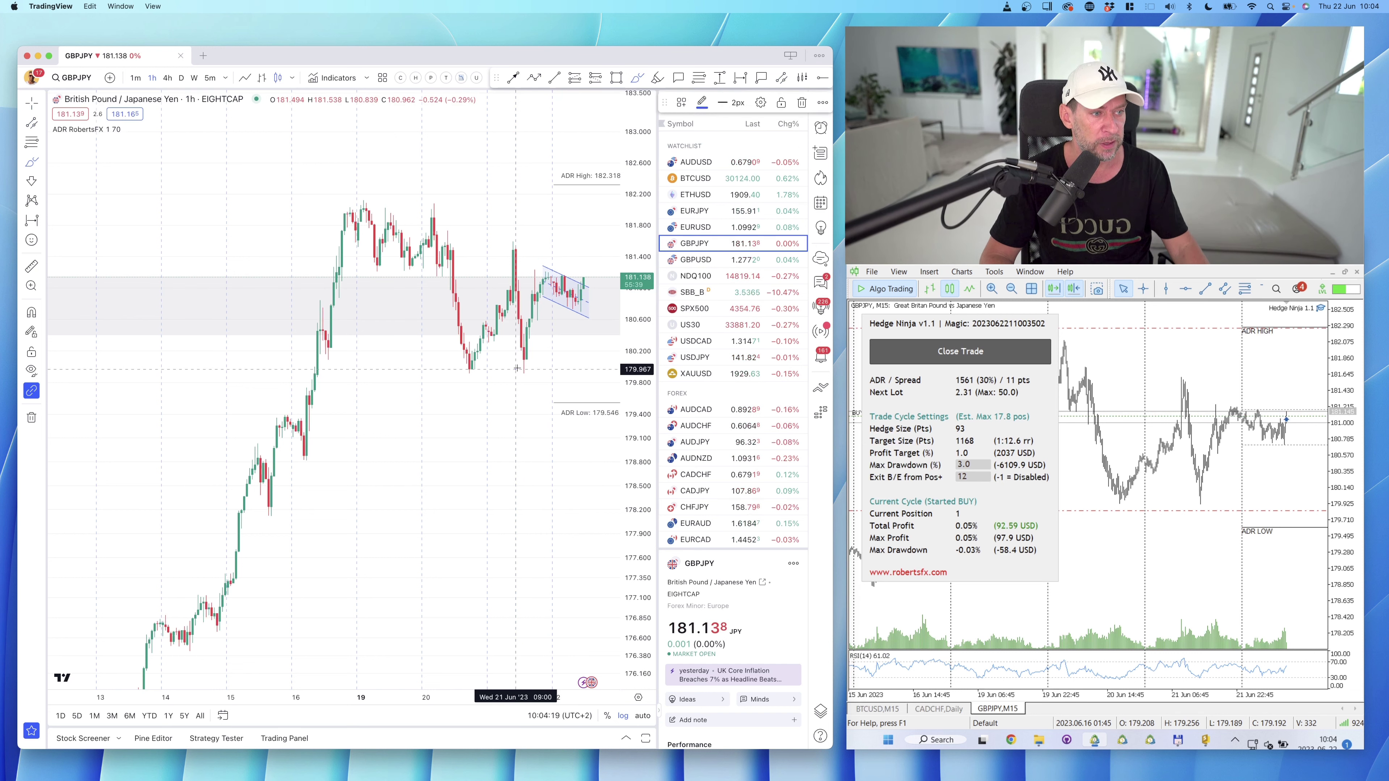
pyautogui.moveTo(517, 369)
pyautogui.mouseDown()
pyautogui.moveTo(547, 280)
pyautogui.moveTo(581, 304)
pyautogui.moveTo(606, 241)
pyautogui.mouseUp()
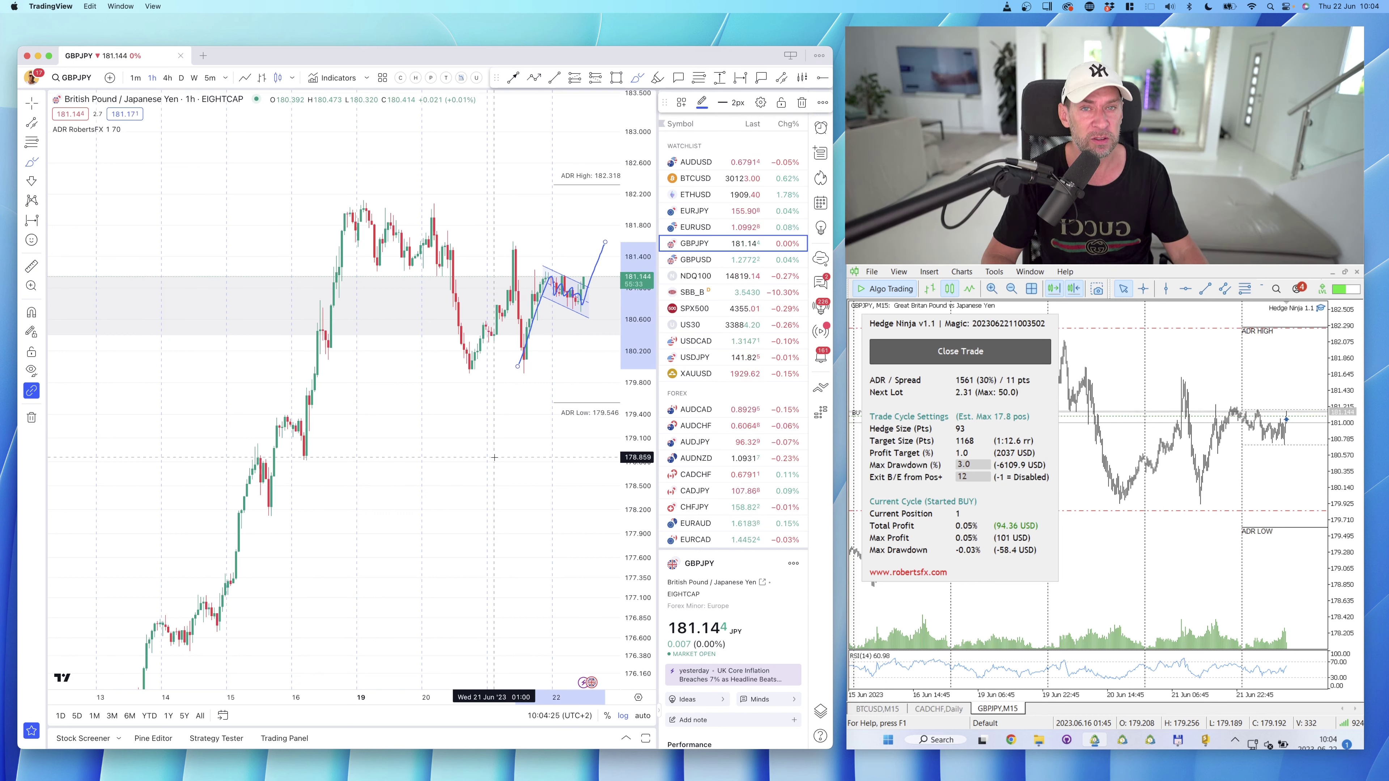
pyautogui.press('Delete')
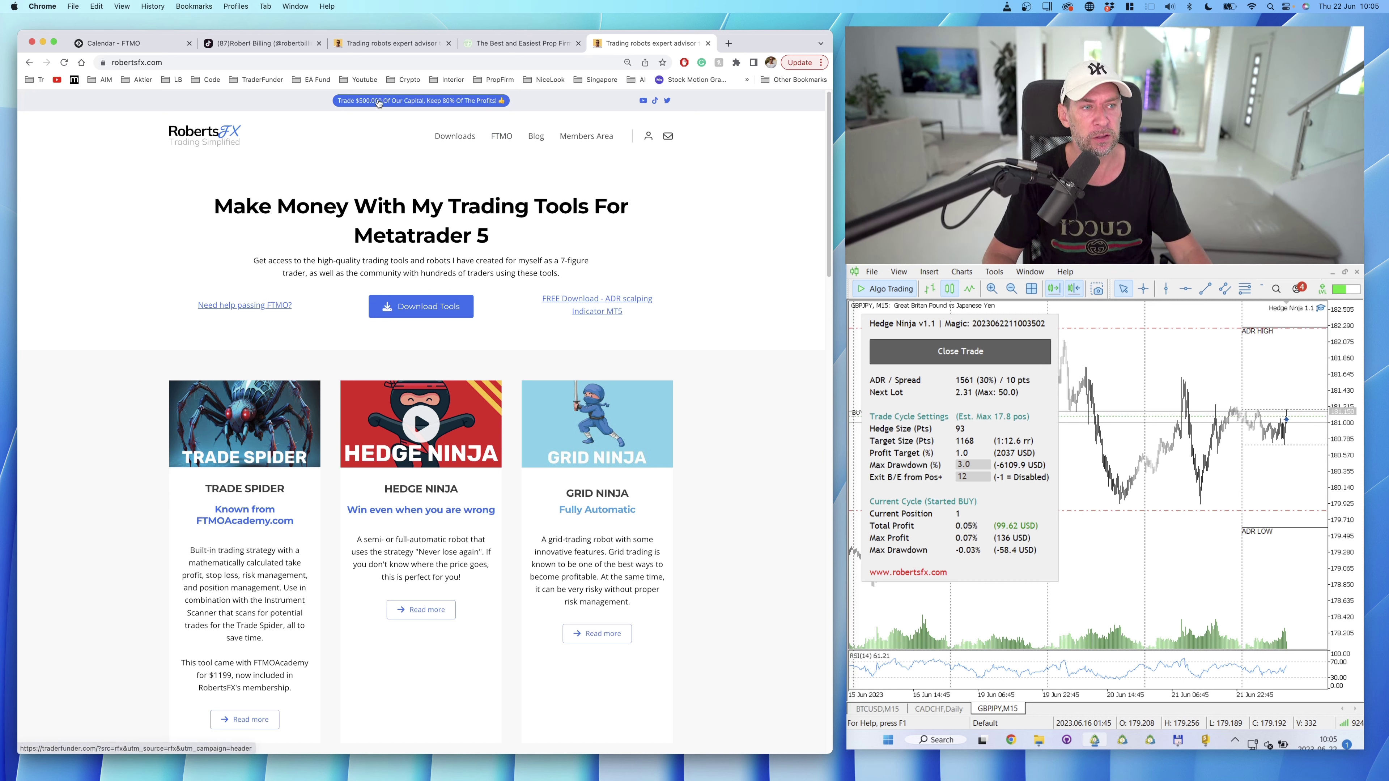
# - Open the TraderFunder site from the robertsfx banner and view its larger account tiers
pyautogui.click(425, 103)
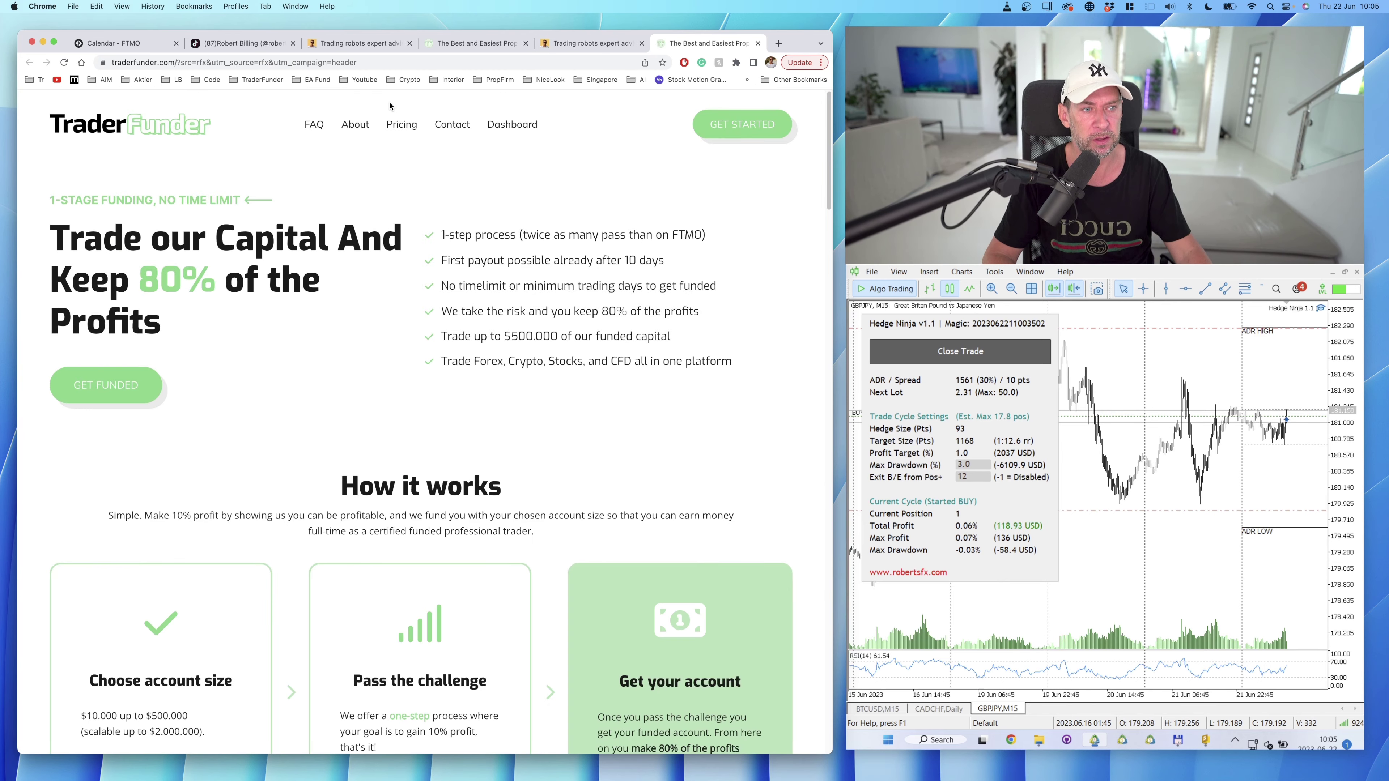
pyautogui.scroll(-15, 398, 254)
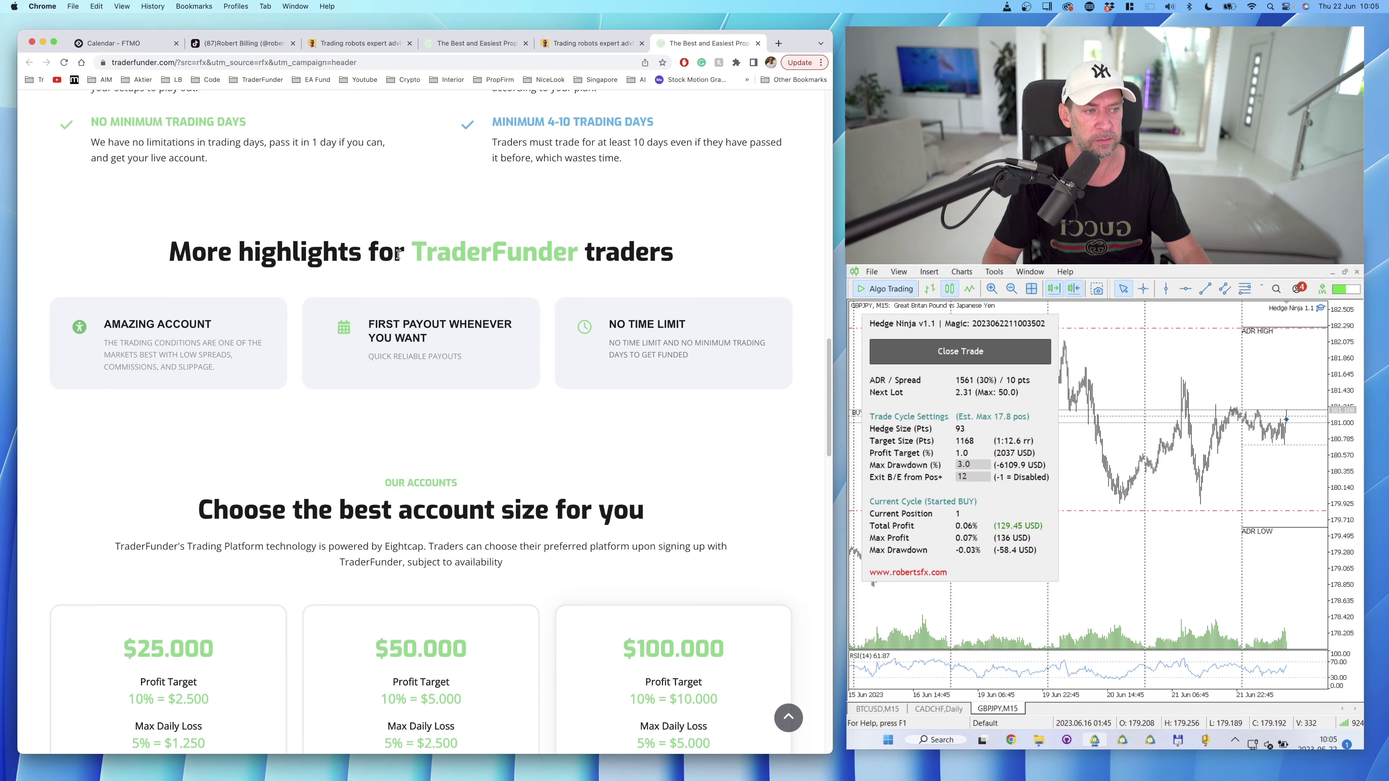
pyautogui.scroll(-10, 391, 262)
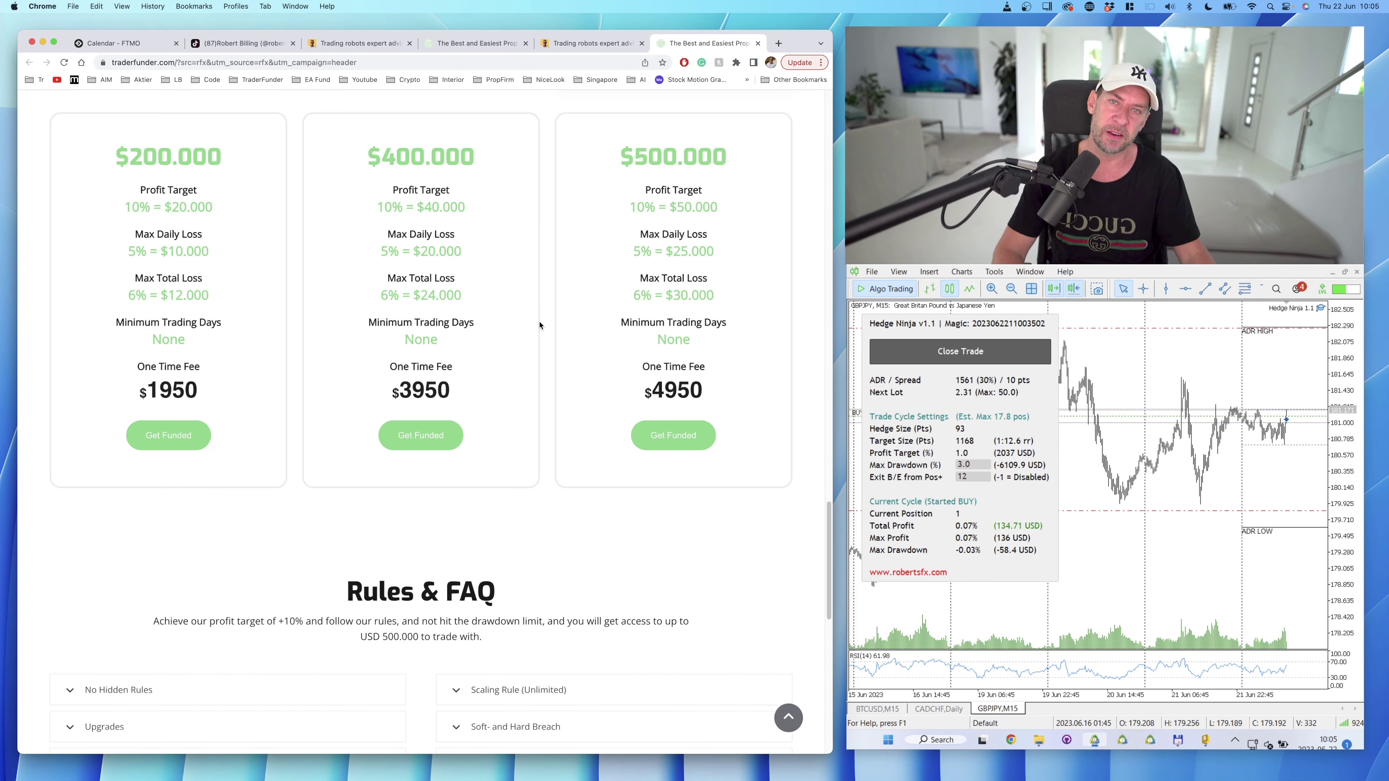